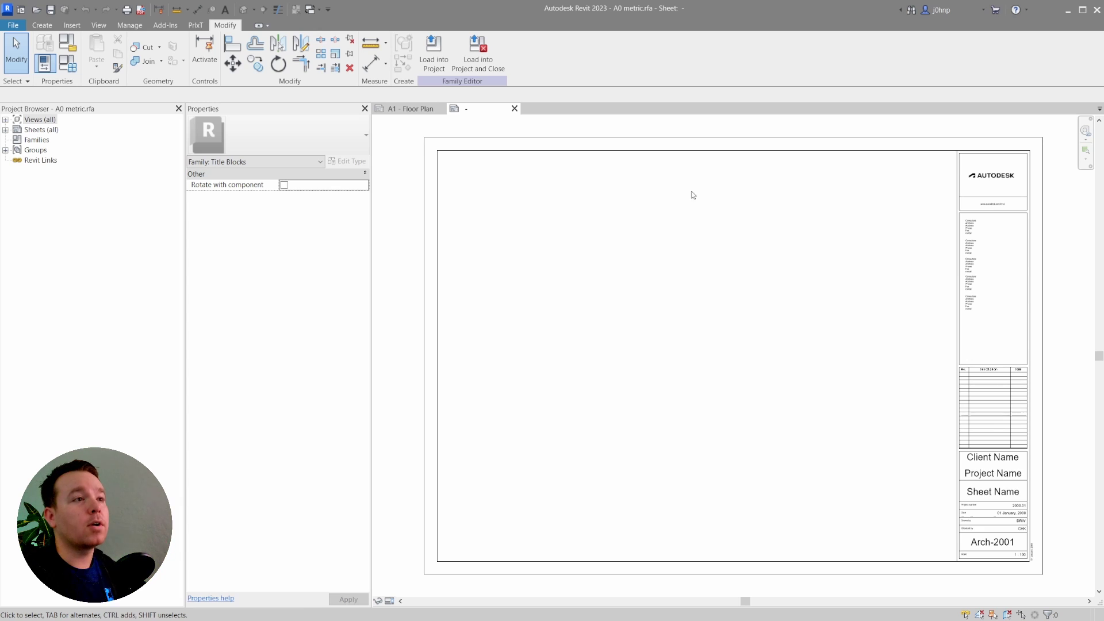
Glance at the A1 - Floor Plan sheet, then select and zoom in on the Autodesk logo in the A0 metric title block
key("ctrl+Tab")
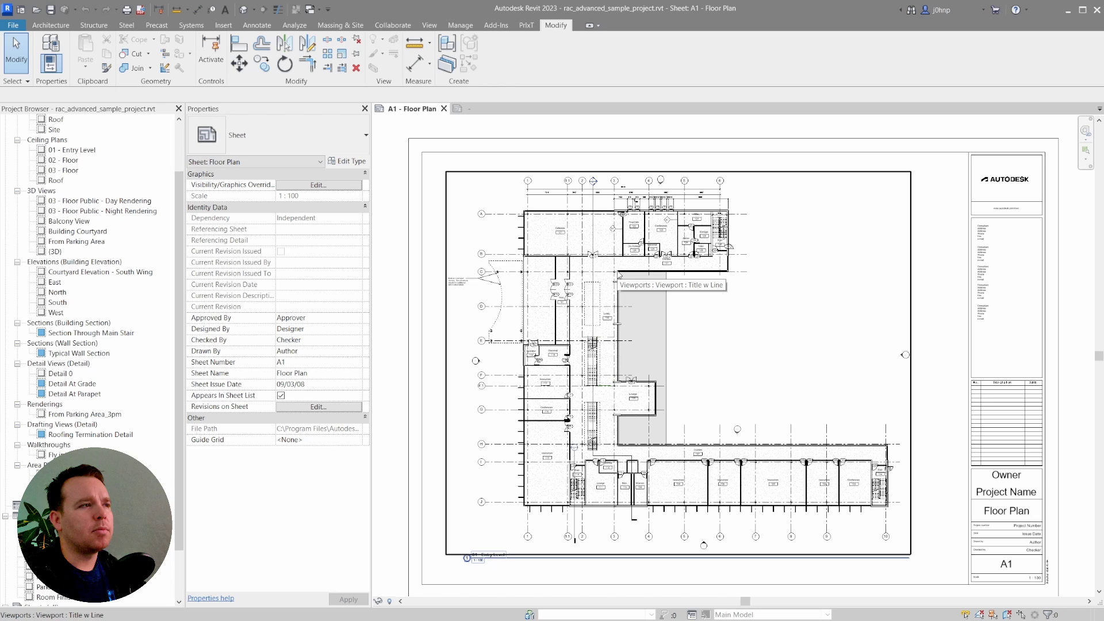
key("ctrl+Tab")
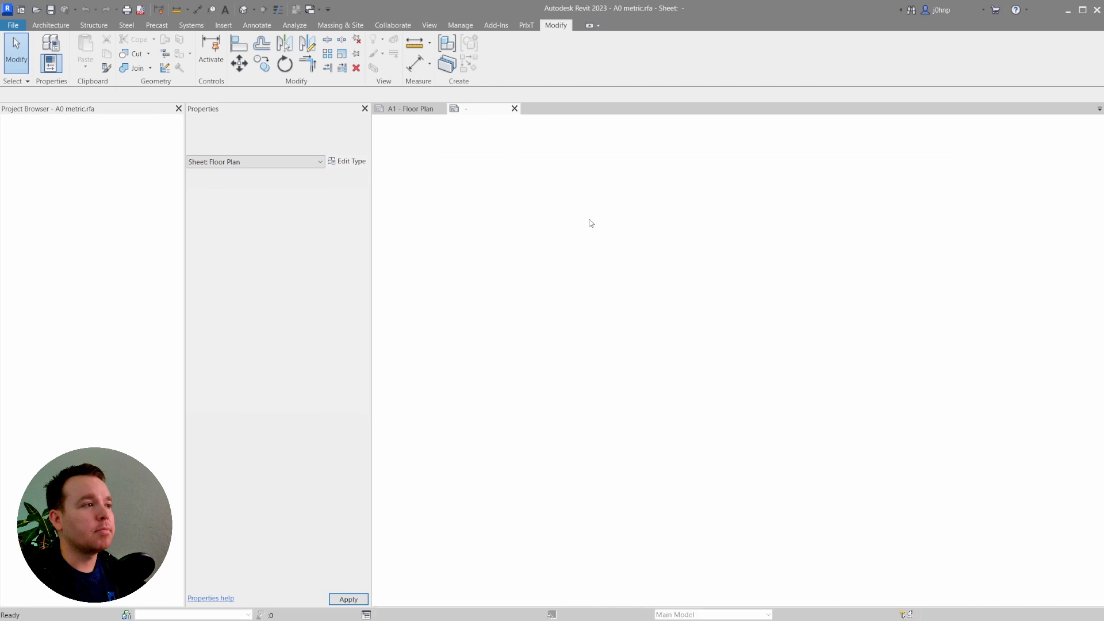
left_click(980, 180)
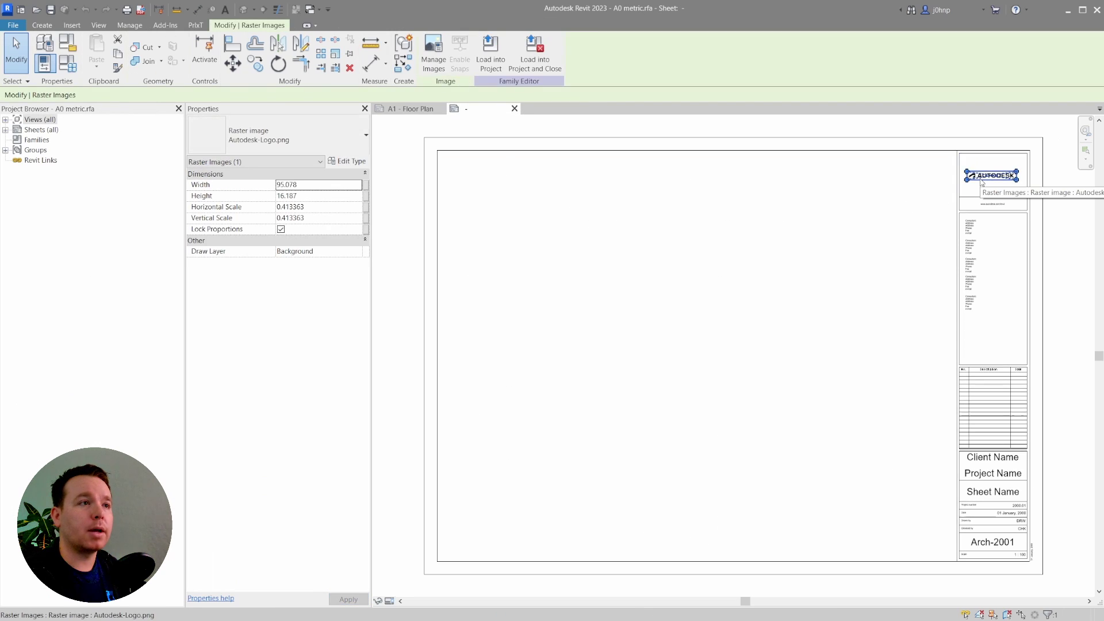
scroll(890, 216, "up", 3)
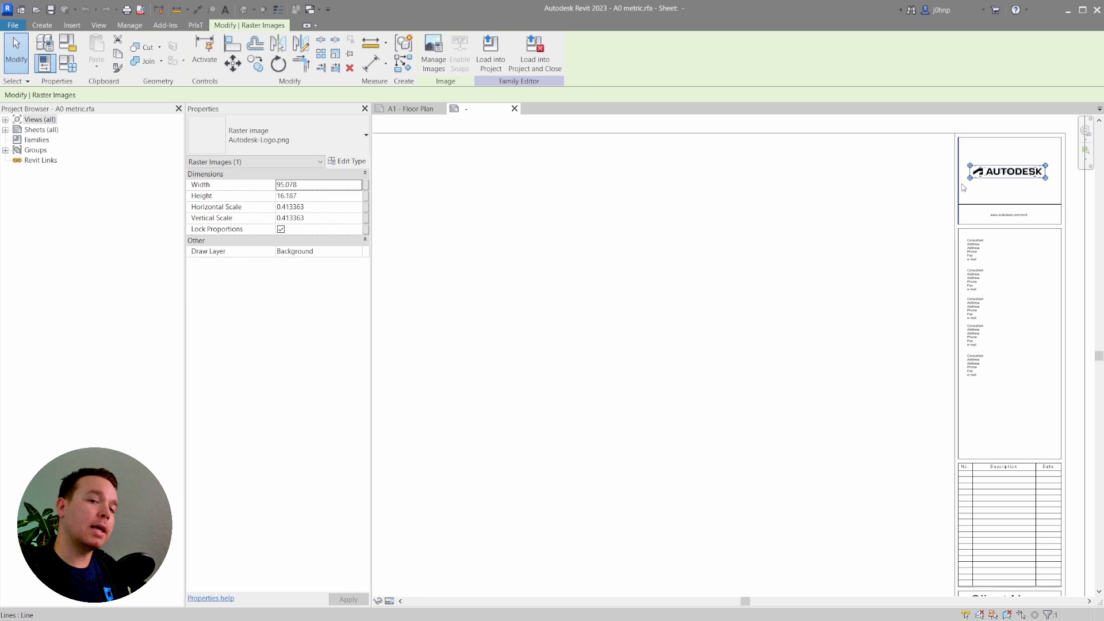
middle_click_drag(1012, 202, 783, 265)
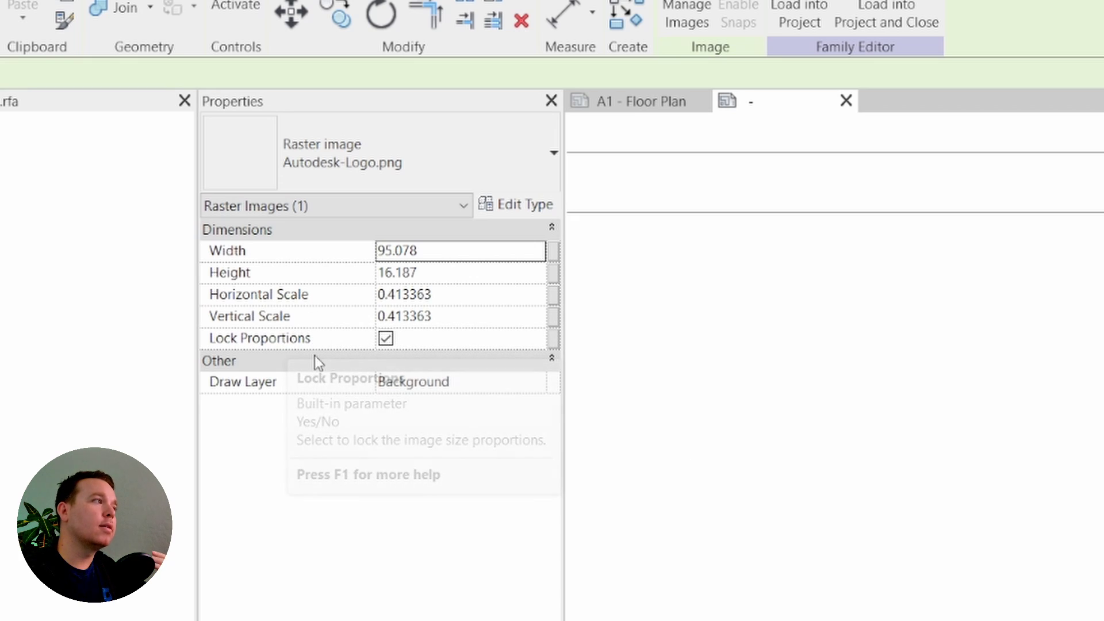
Unlock the logo's proportions and drive its Width with a new instance parameter, Logo Width
left_click(386, 339)
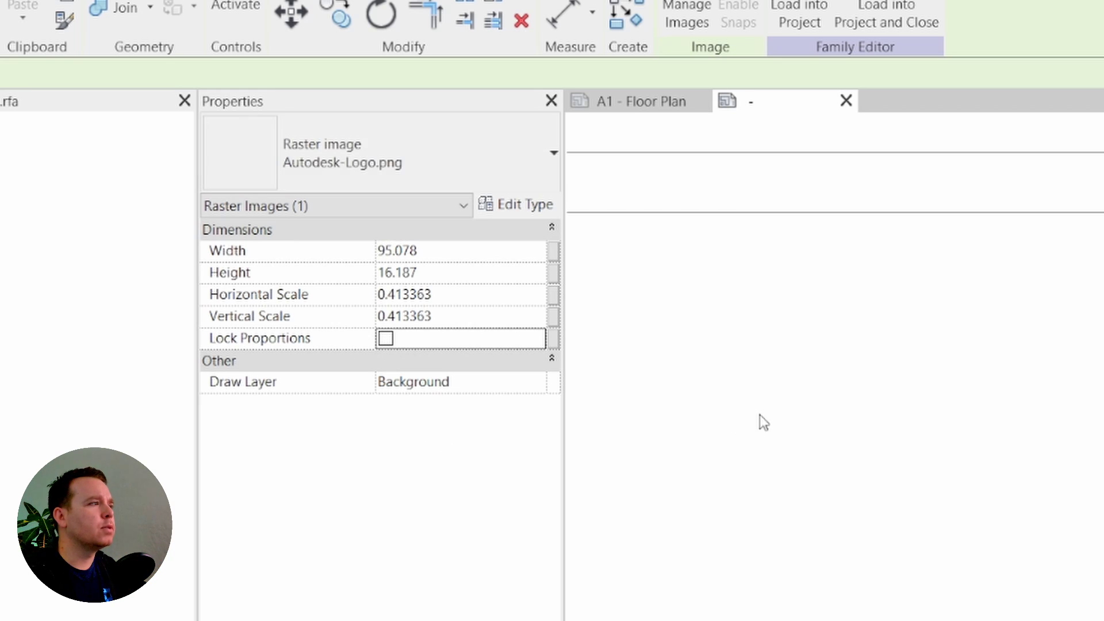
left_click(553, 251)
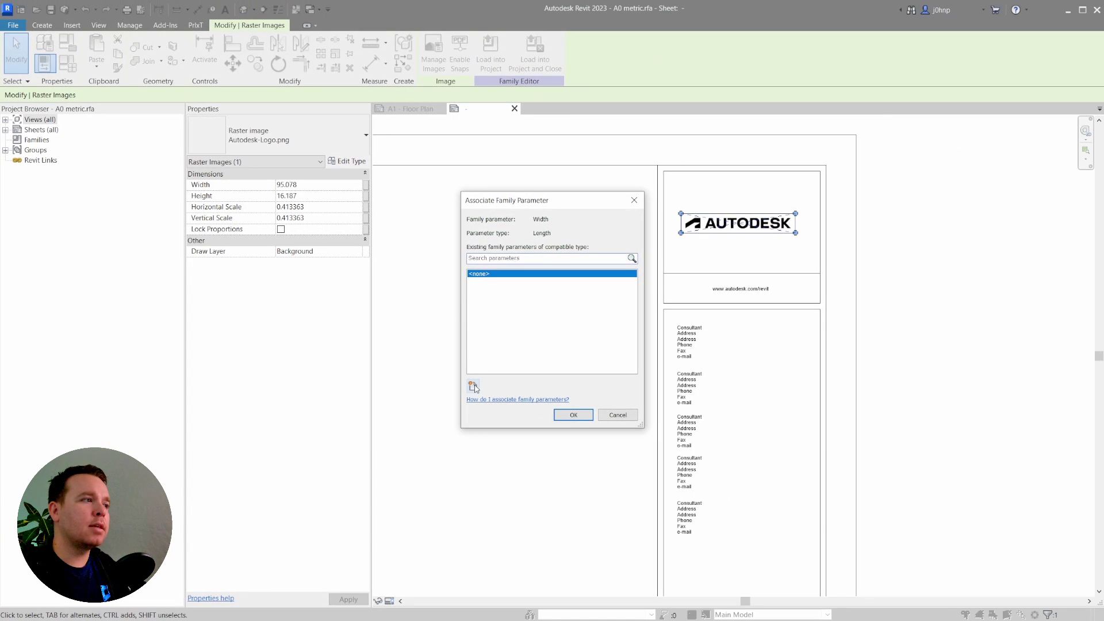
left_click(473, 386)
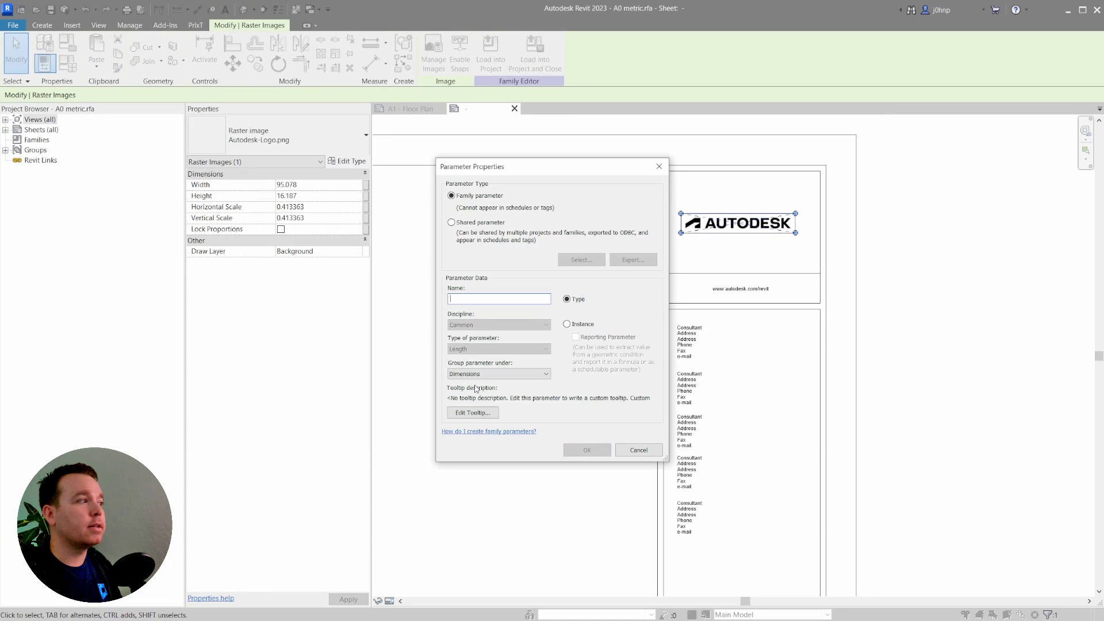
type("Image")
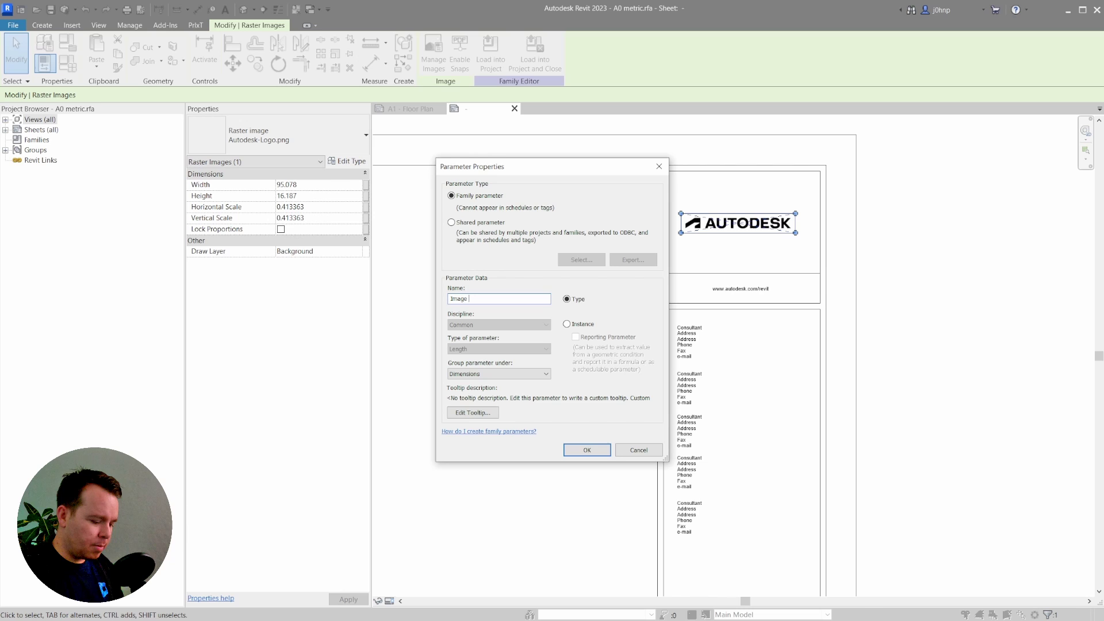
key("BackSpace")
key("BackSpace")
key("BackSpace")
key("BackSpace")
key("BackSpace")
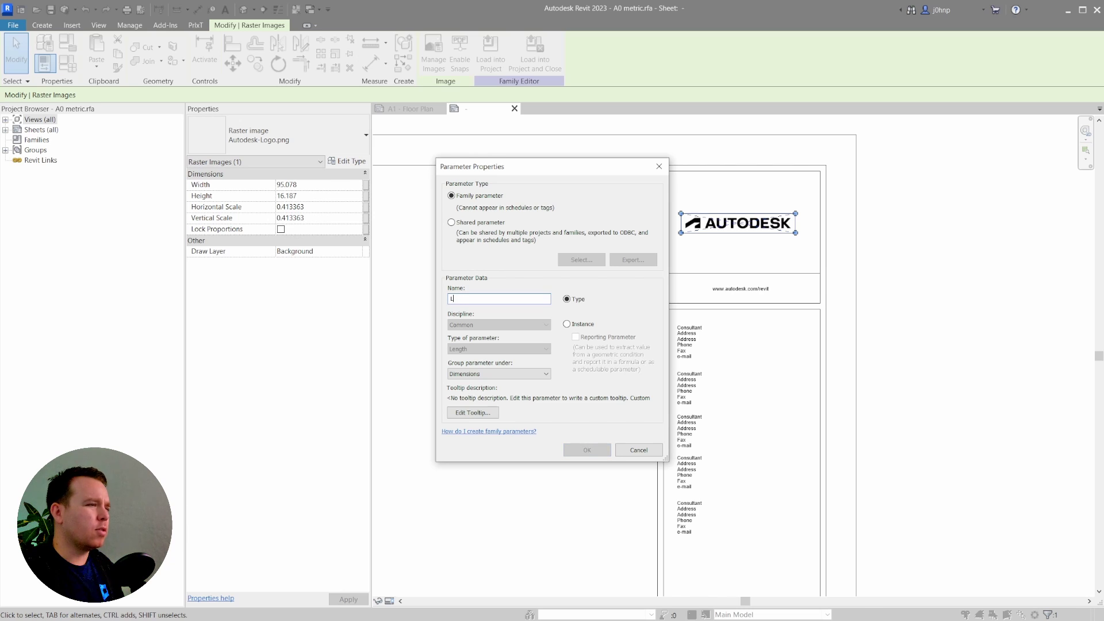
type("Logo Width")
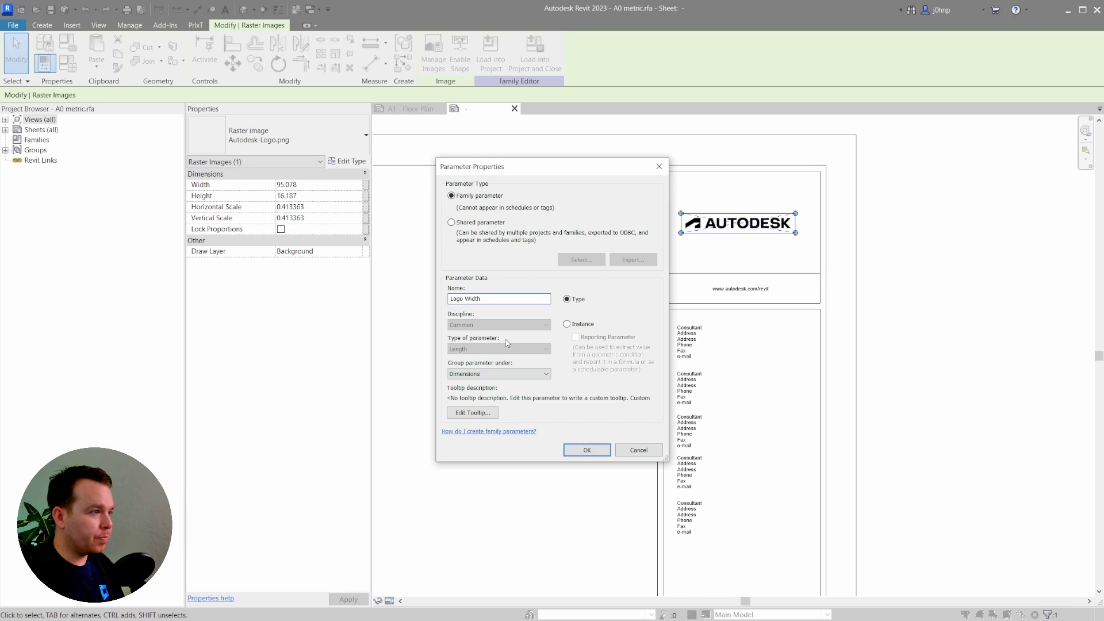
left_click(567, 325)
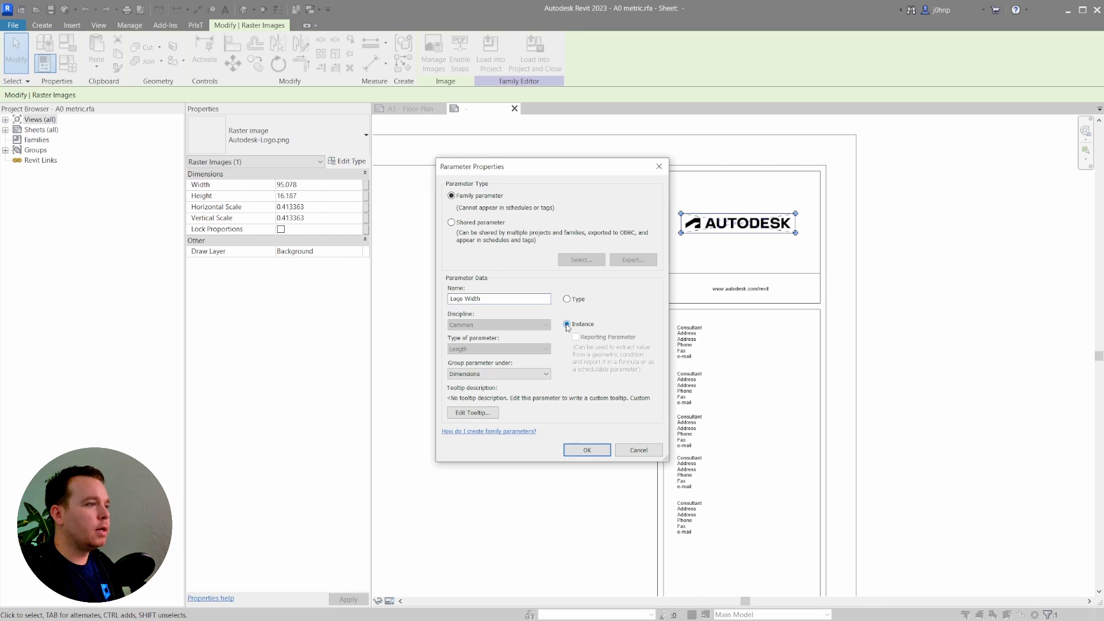
left_click(581, 453)
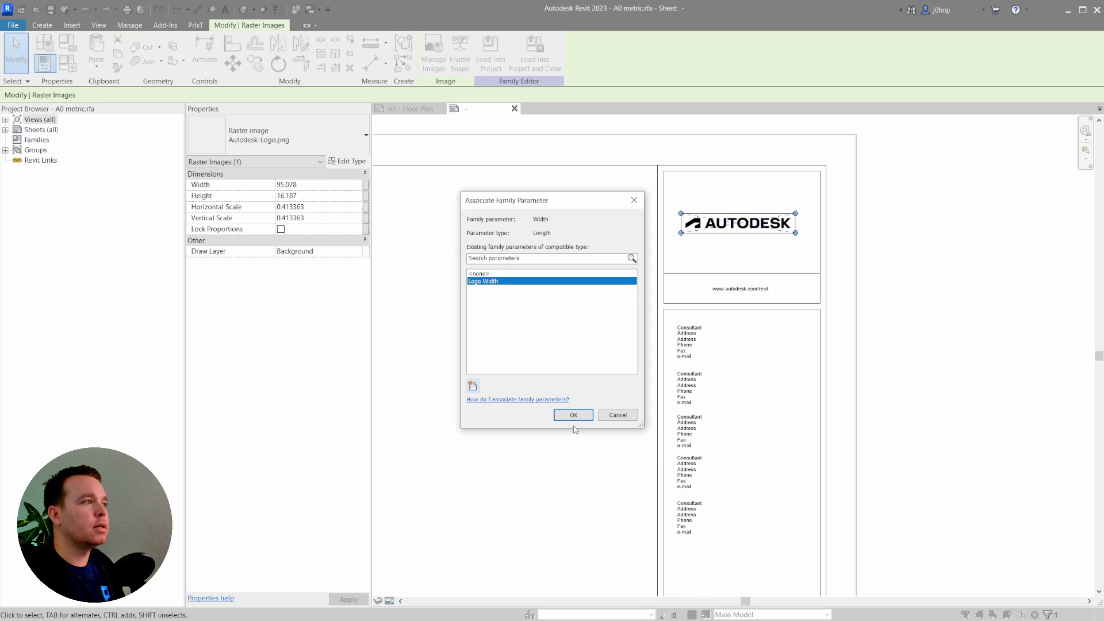
left_click(574, 415)
Drive the logo's Height with a new instance parameter, Logo Height
left_click(367, 196)
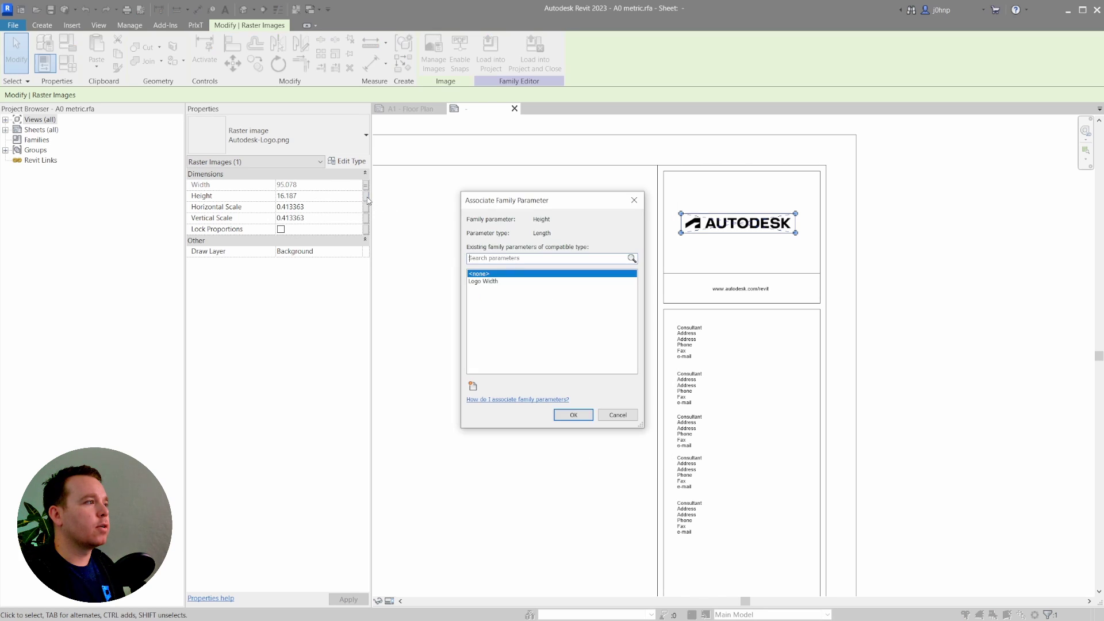
left_click(473, 387)
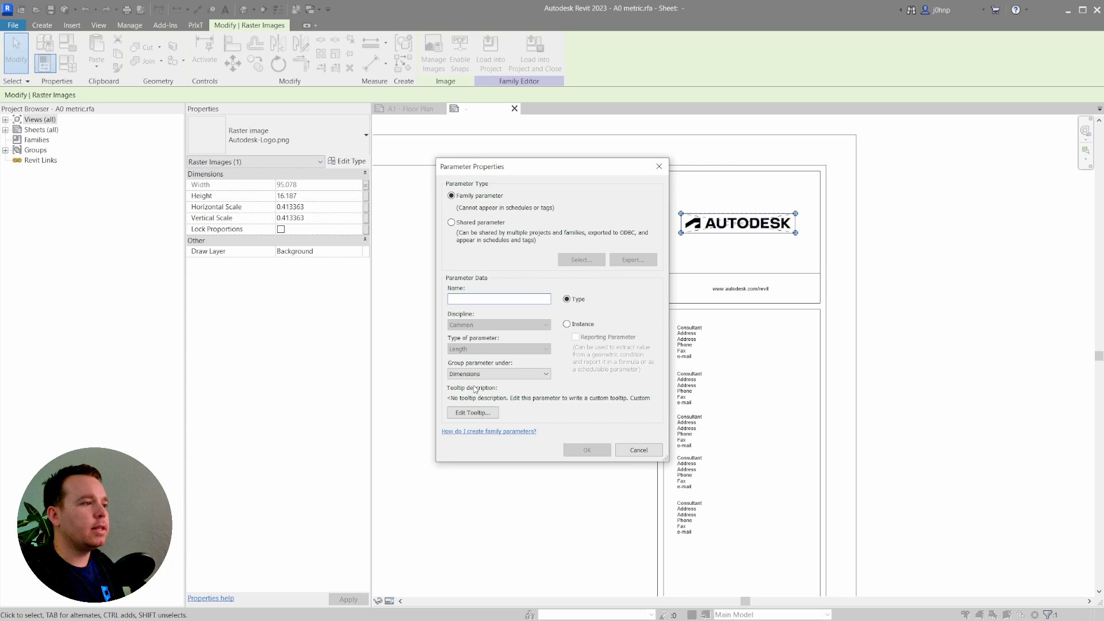
type("Logo H")
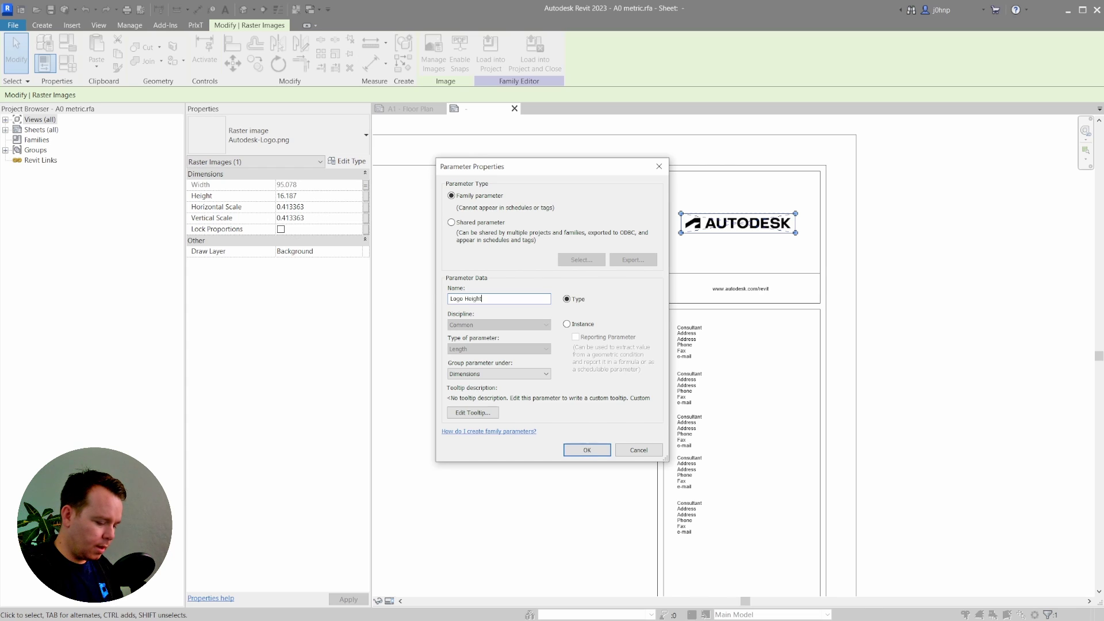
type("eight")
left_click(571, 325)
left_click(580, 449)
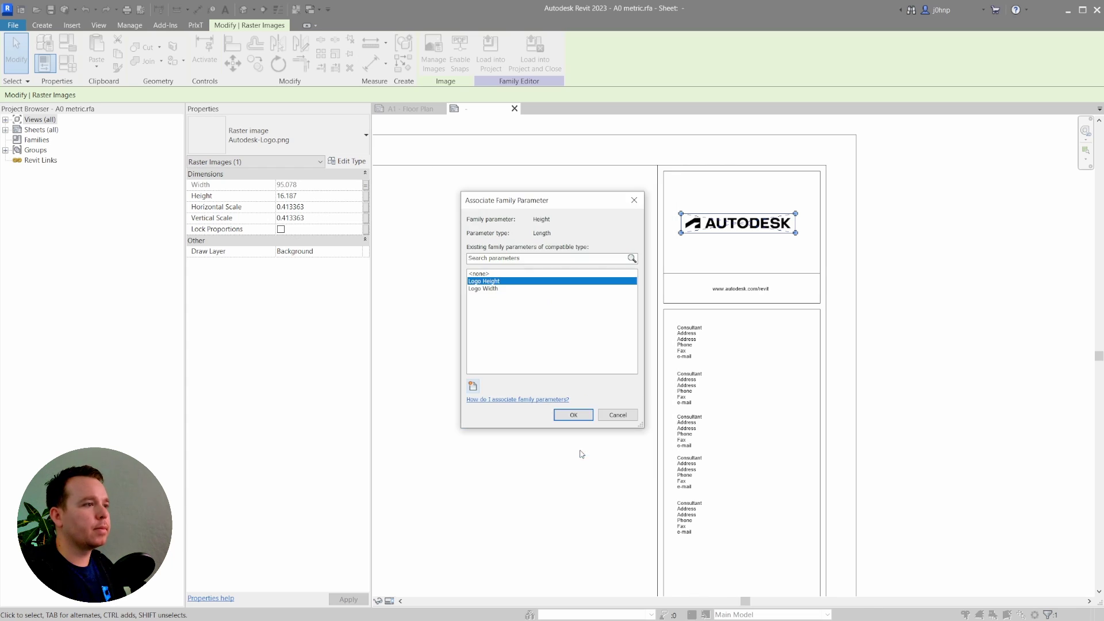
left_click(569, 415)
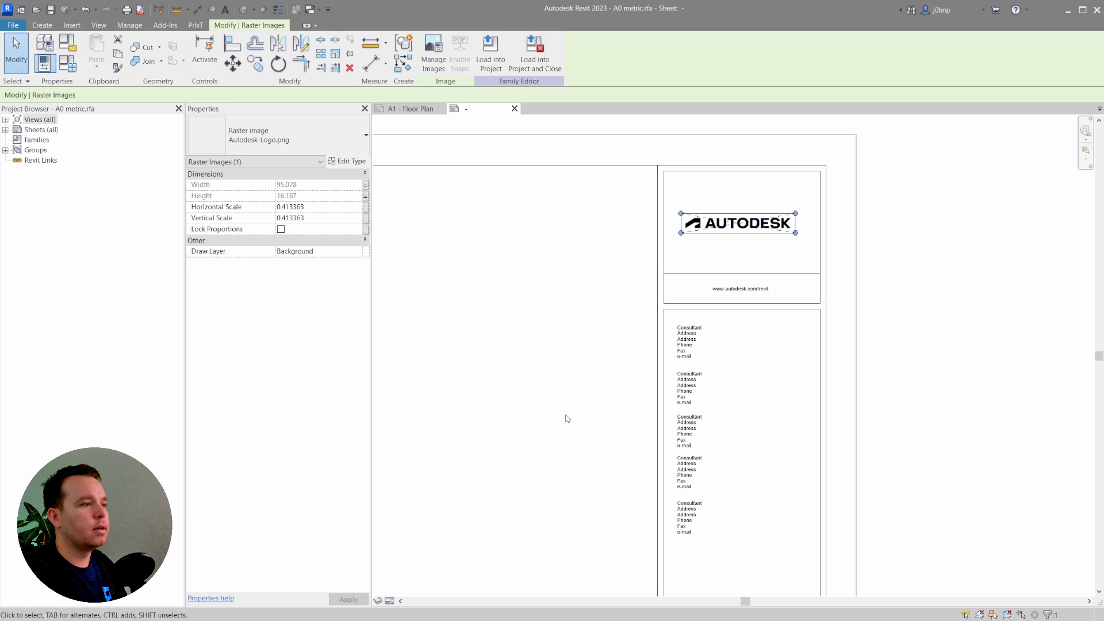
In Family Types, add a Yes/No instance parameter named Logo Visibility, grouped under Visibility
left_click(566, 418)
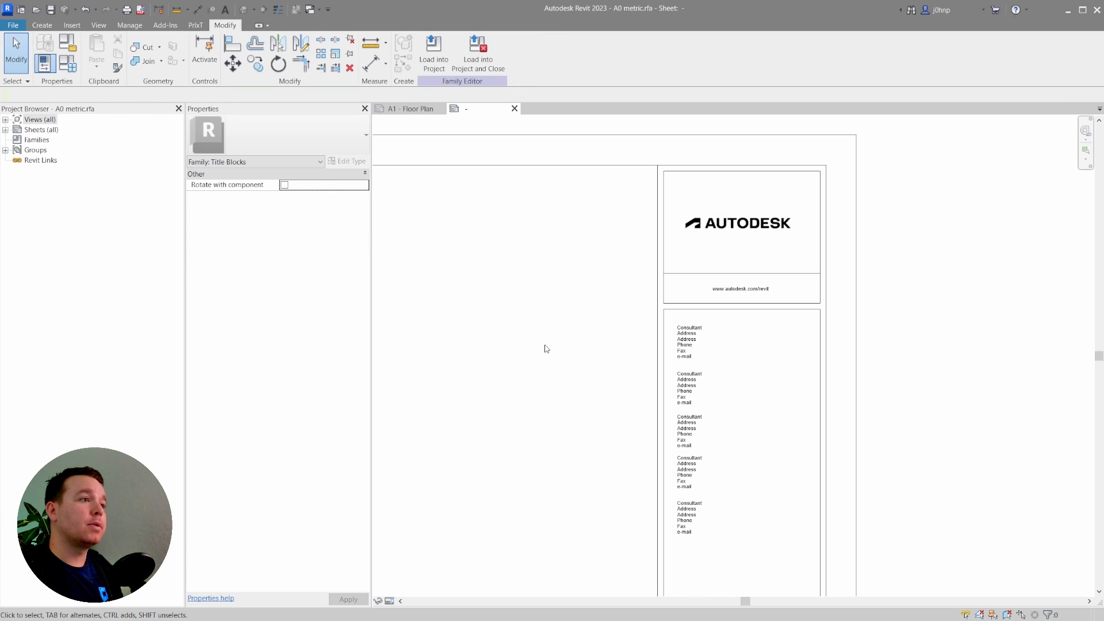
left_click(73, 73)
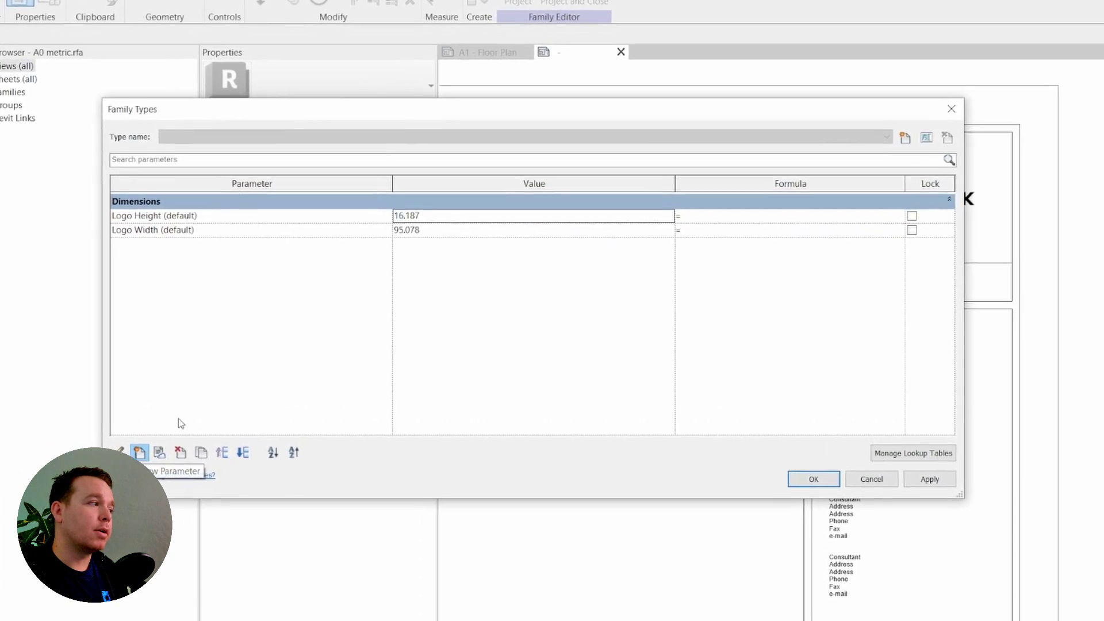
left_click(138, 422)
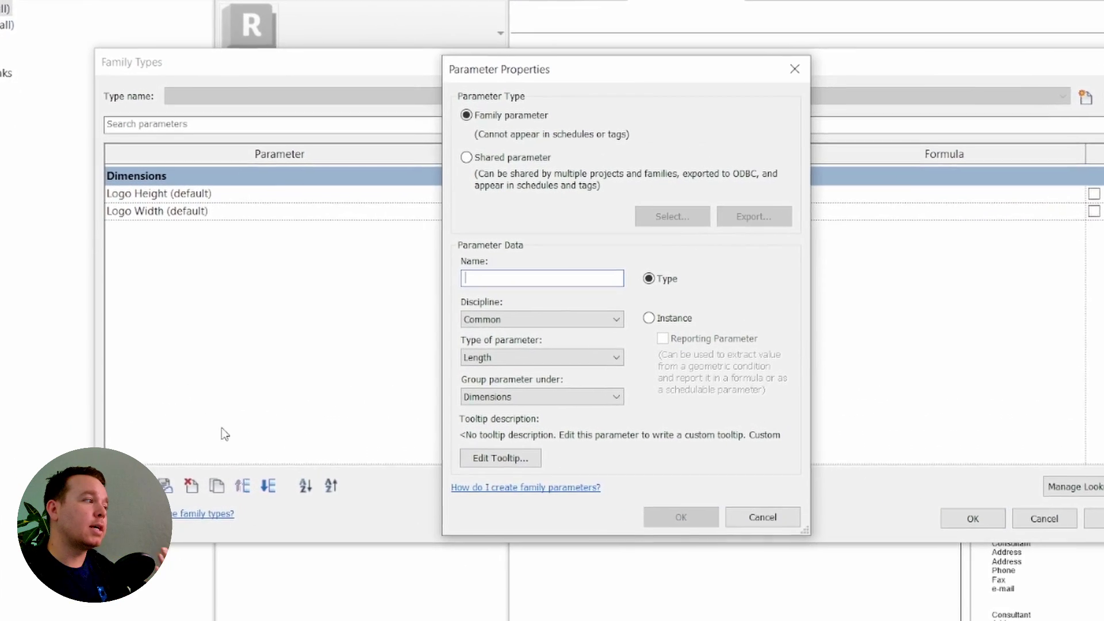
type("Logo ")
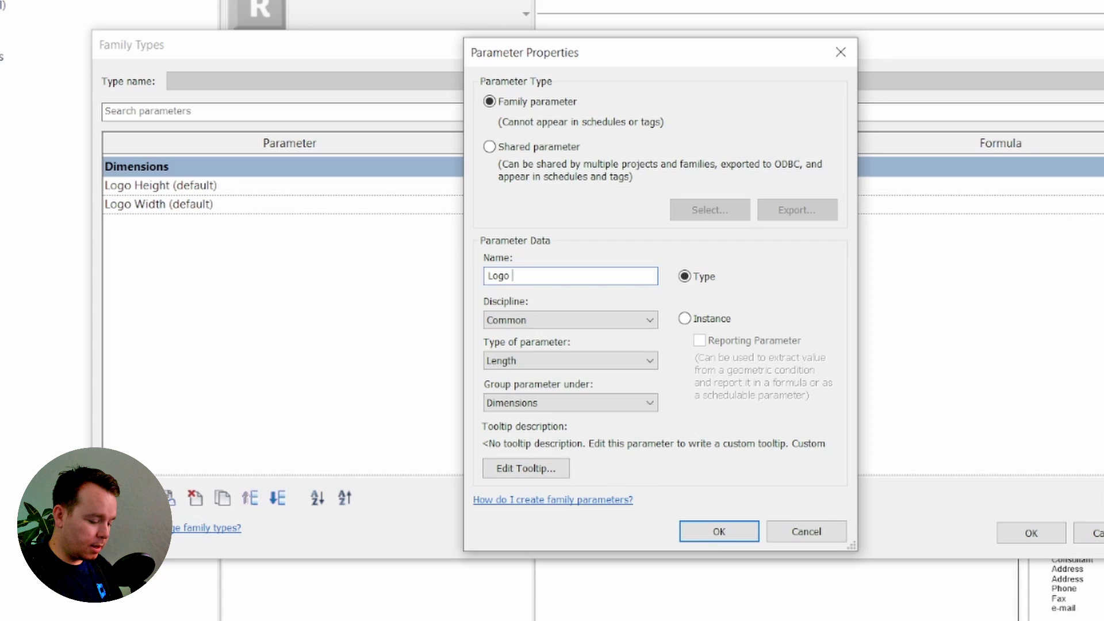
type("Visibility")
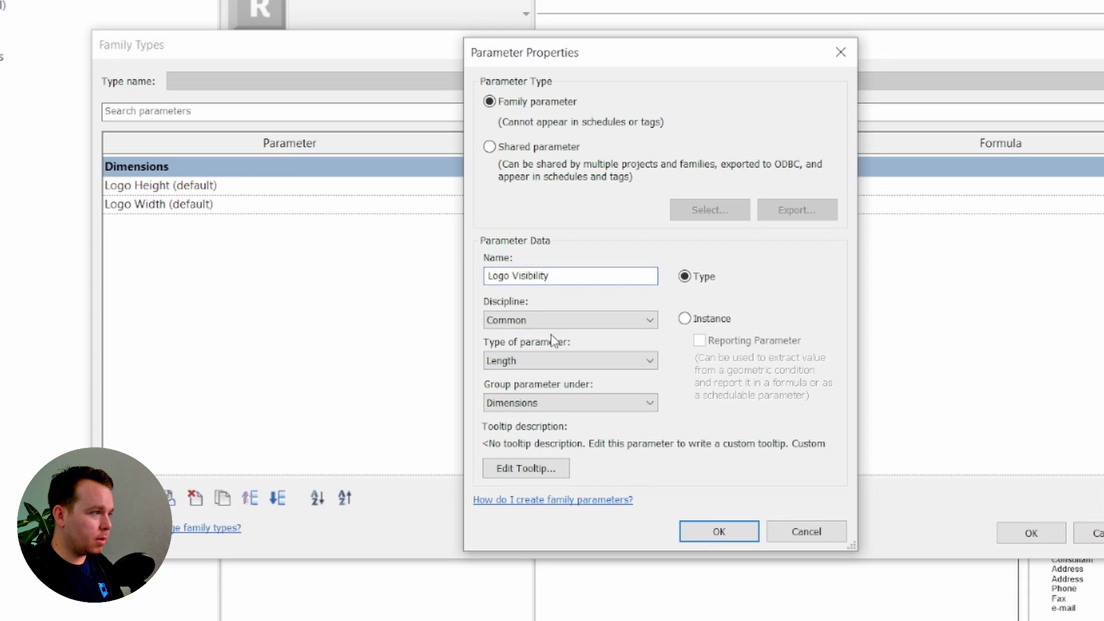
left_click(705, 321)
left_click(602, 361)
scroll(603, 368, "up", 3)
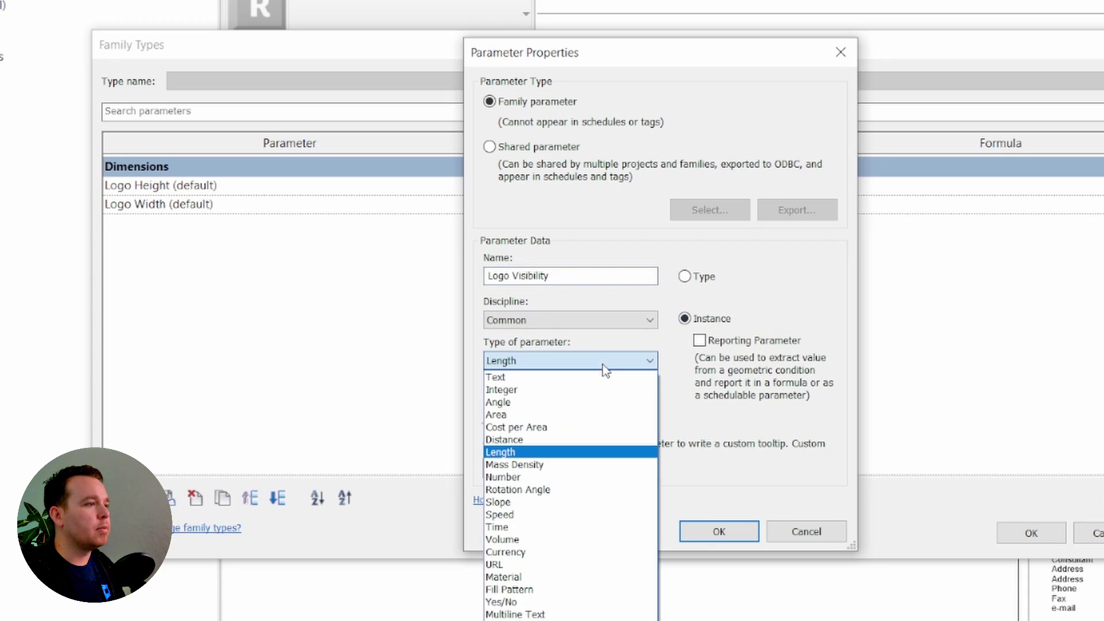
key("Escape")
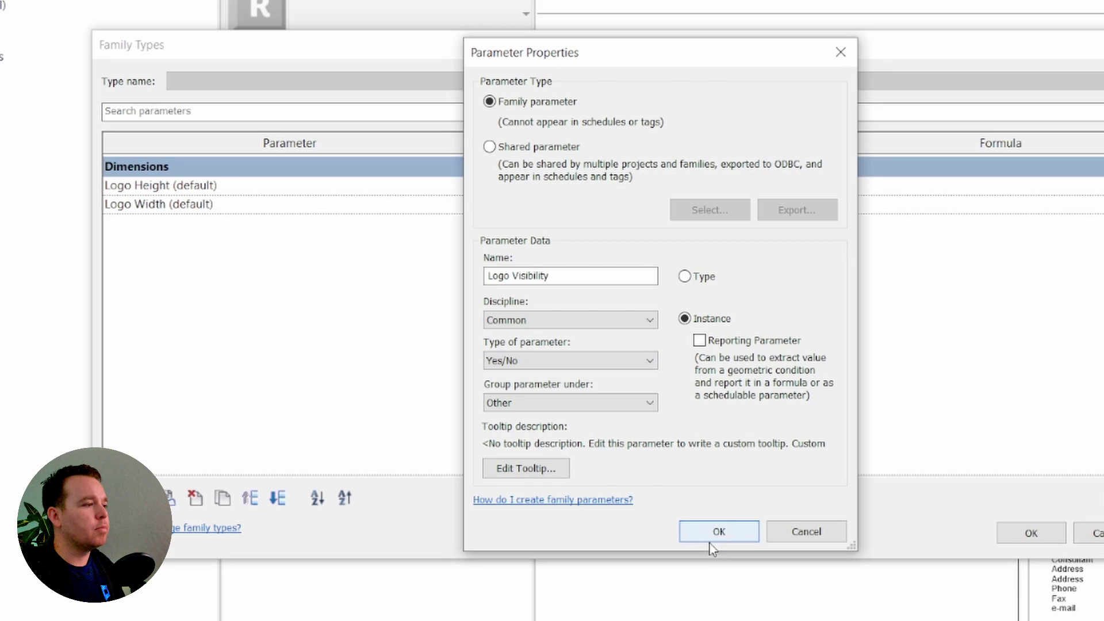
left_click(624, 403)
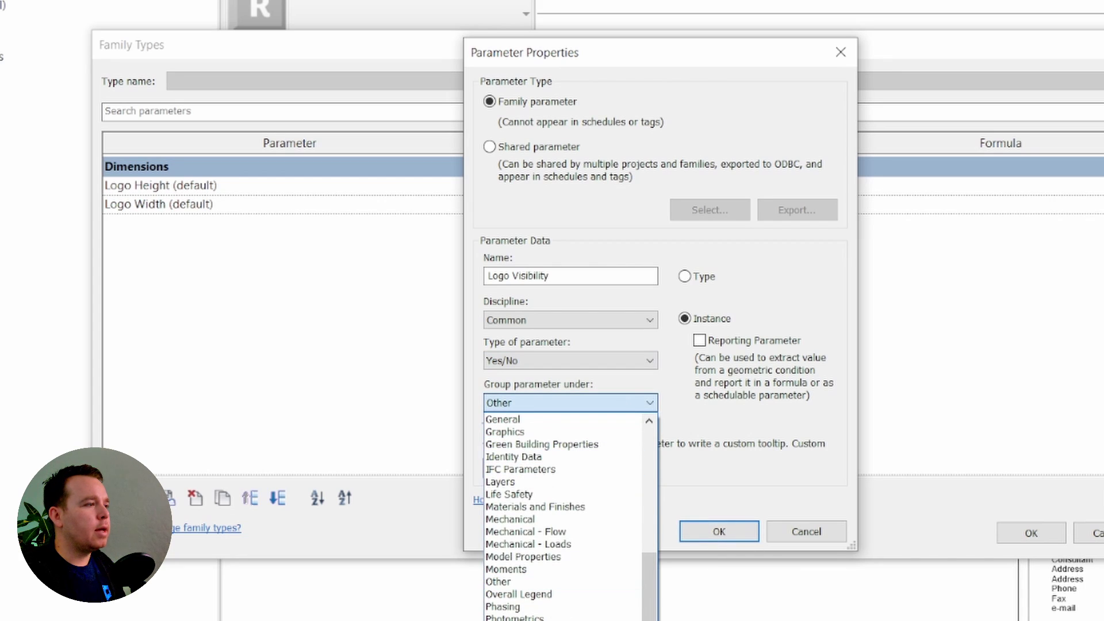
key("v")
key("Return")
left_click(717, 530)
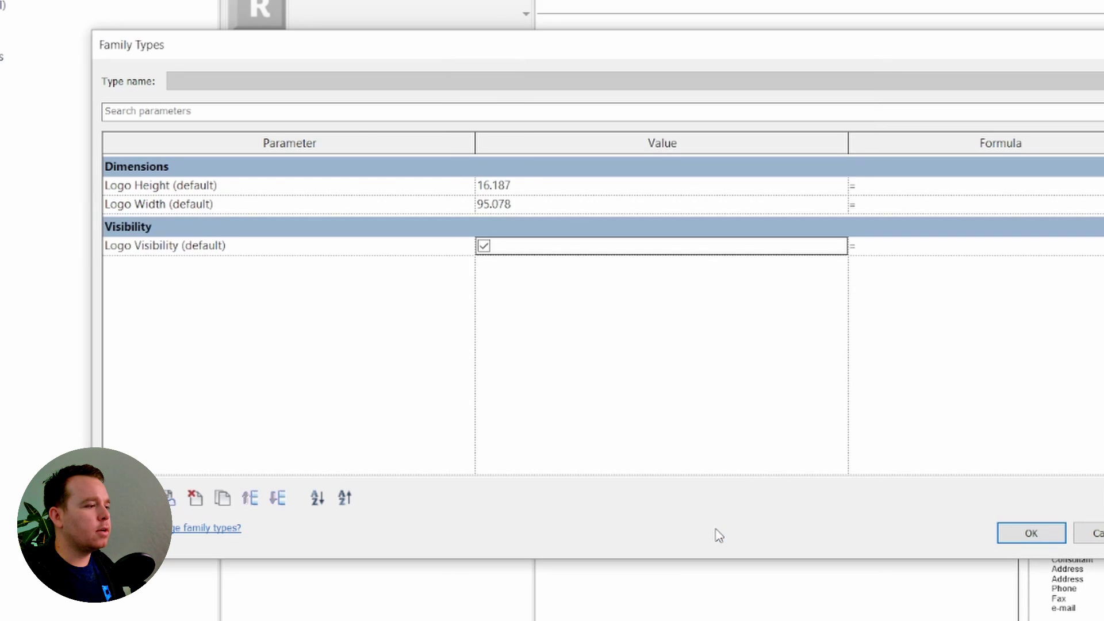
Give Logo Height the formula if(Logo Visibility,16.187,0)
left_click(587, 188)
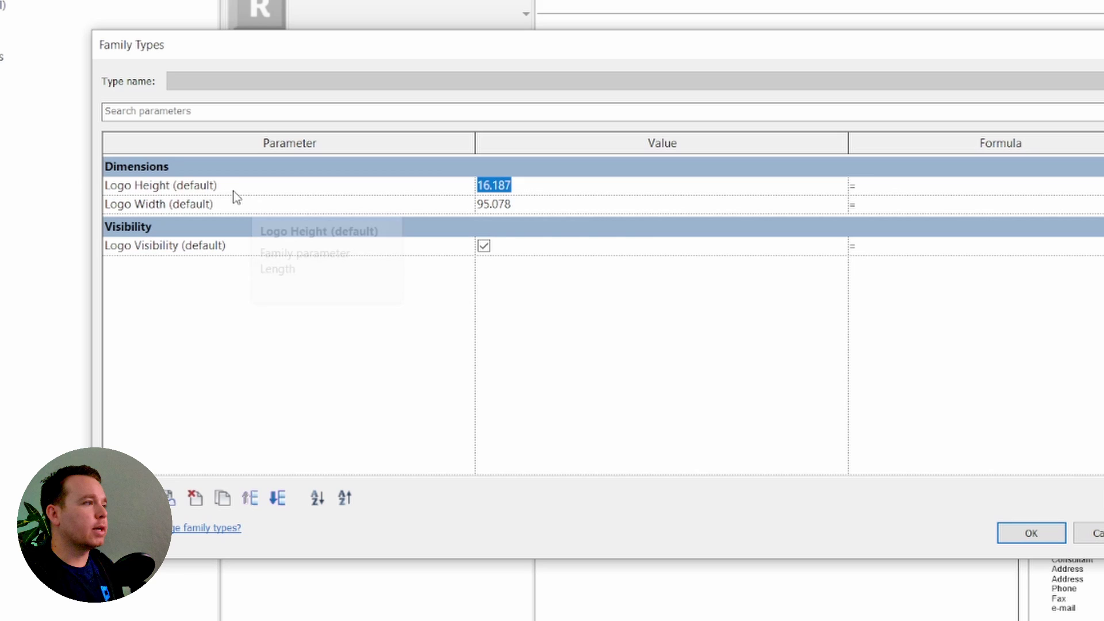
left_click(968, 192)
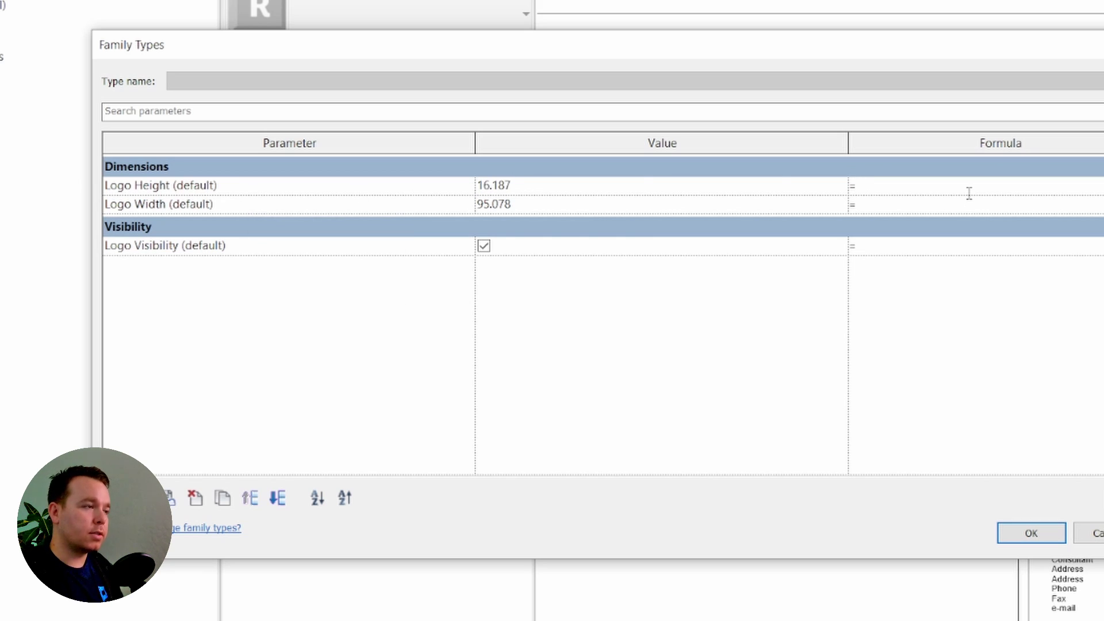
type("if")
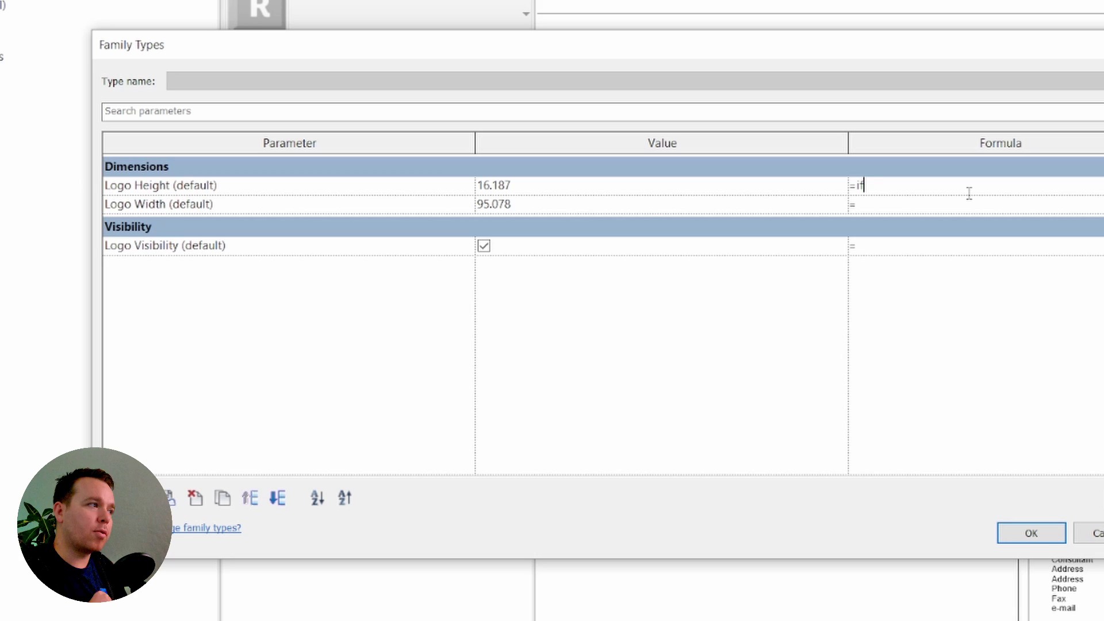
type("(Logo ")
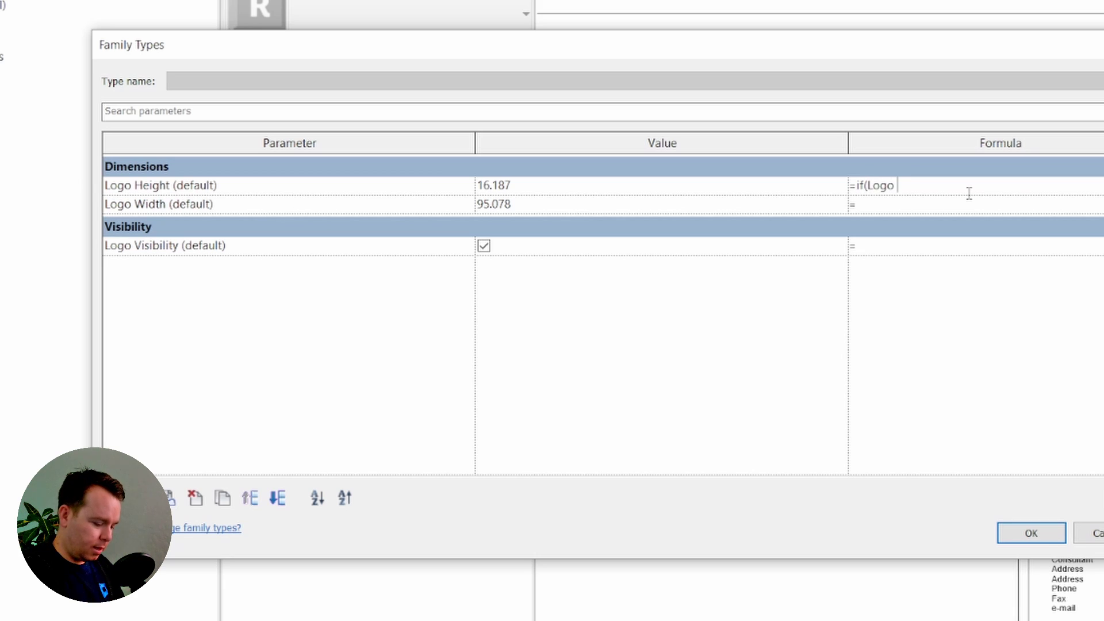
type("Visibility")
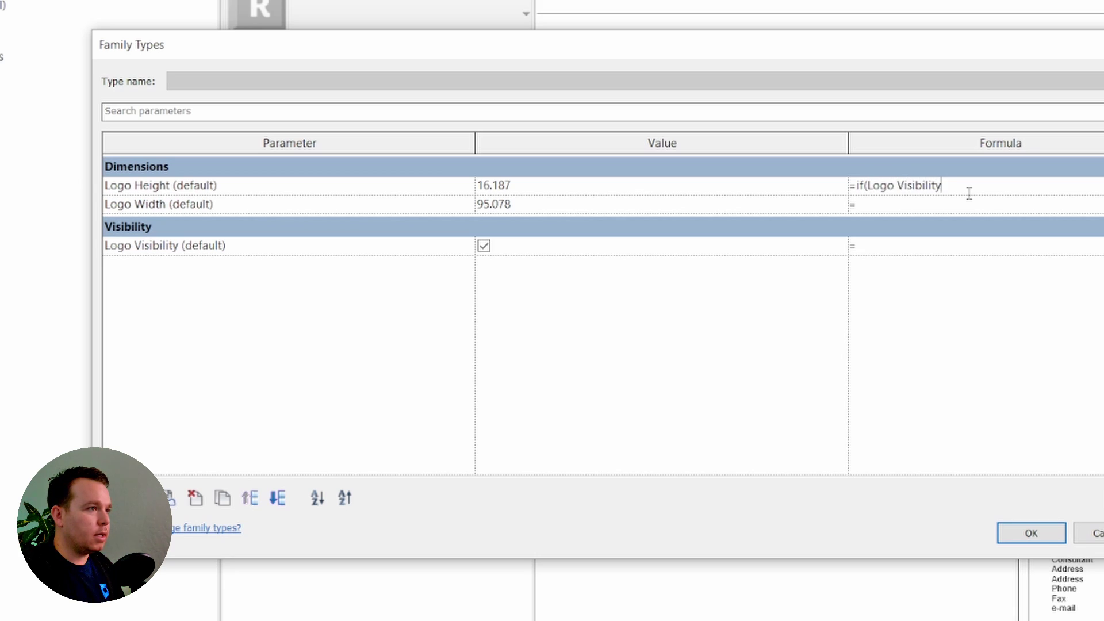
type(",16.187")
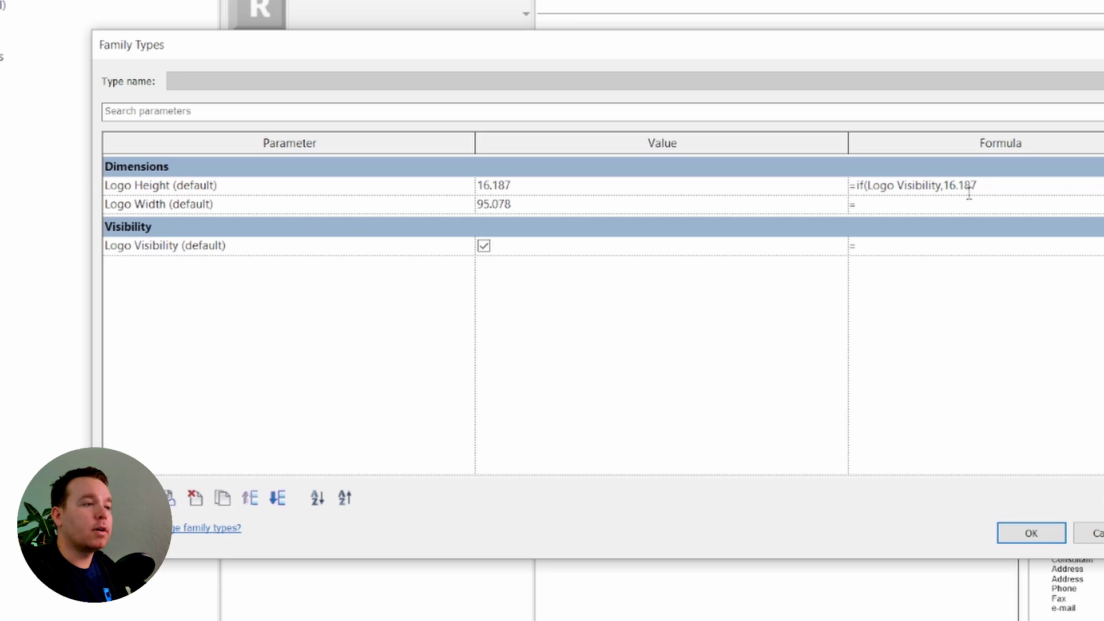
type(",0")
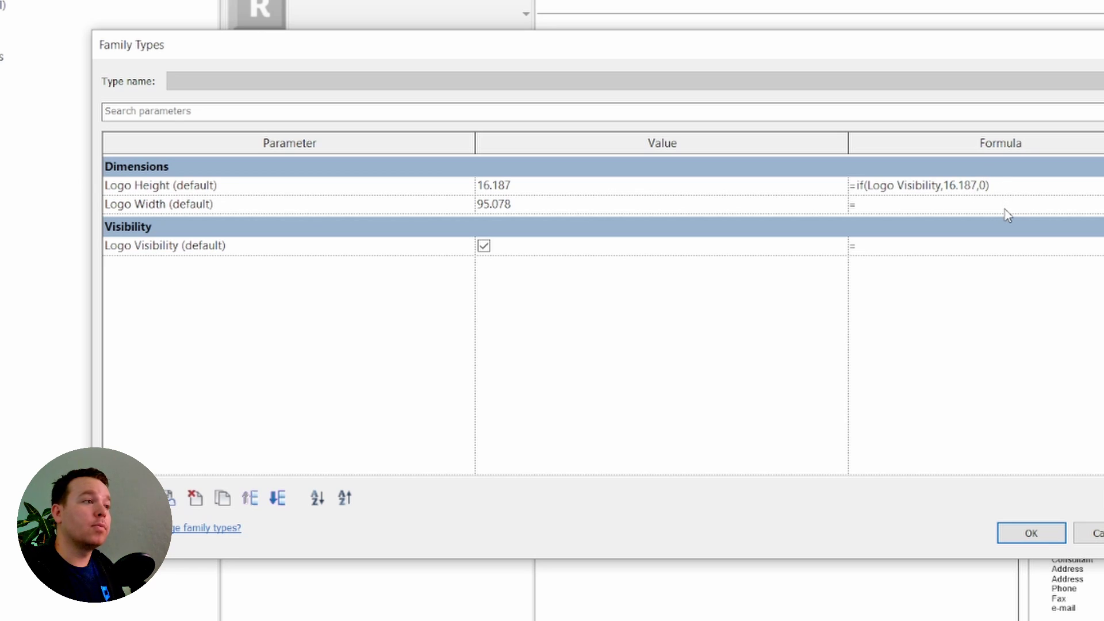
left_click(910, 198)
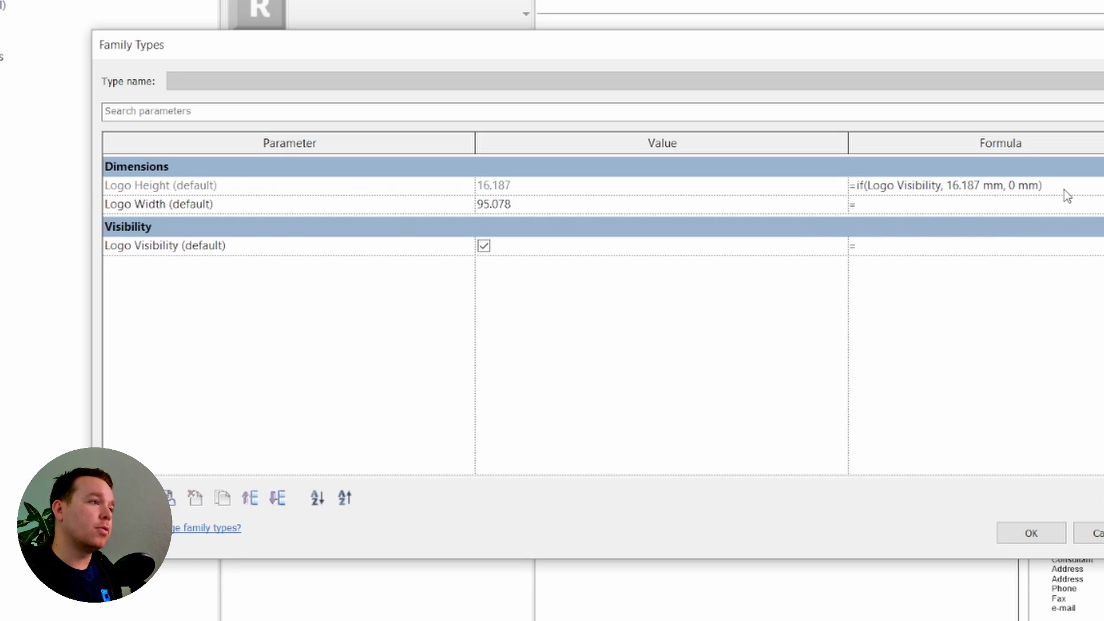
Give Logo Width the formula if(Logo Visibility,95.078,0)
left_click(549, 204)
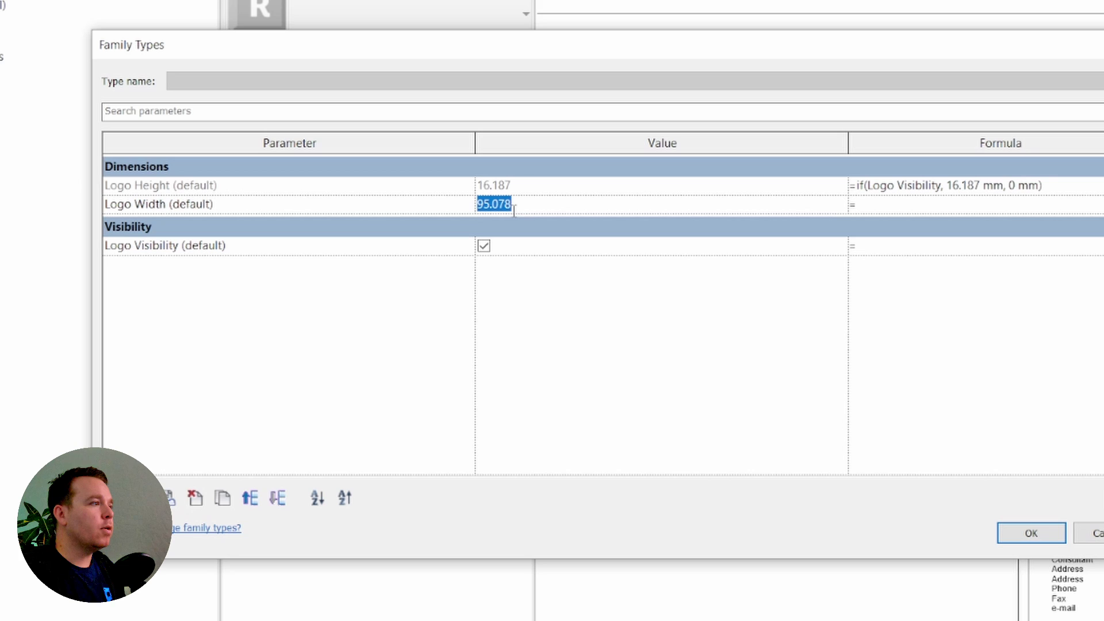
left_click(888, 206)
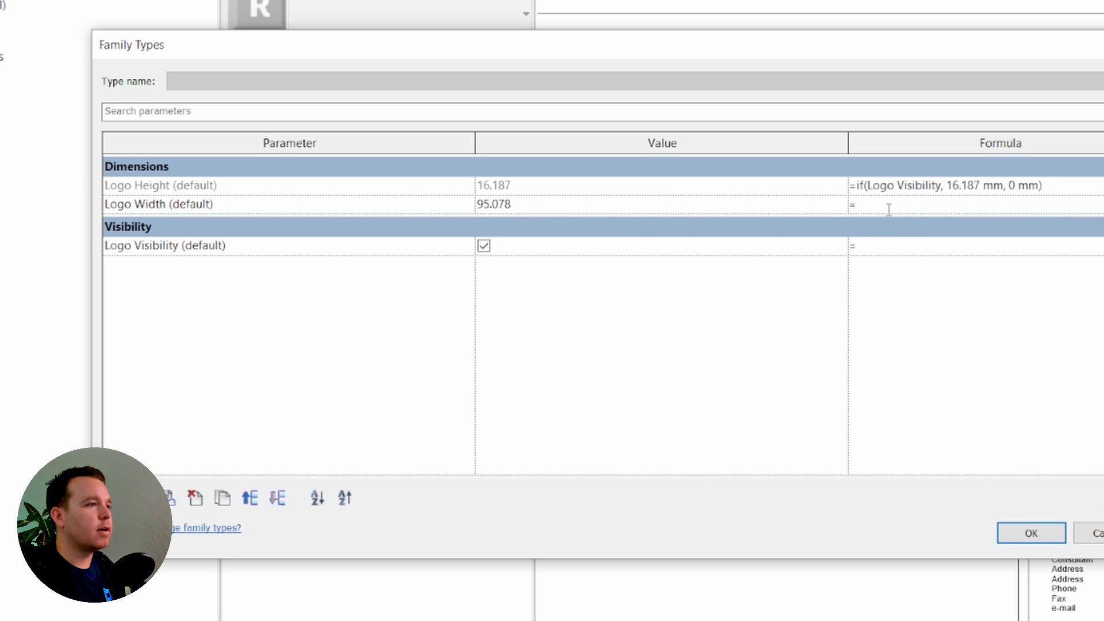
type("if(Log")
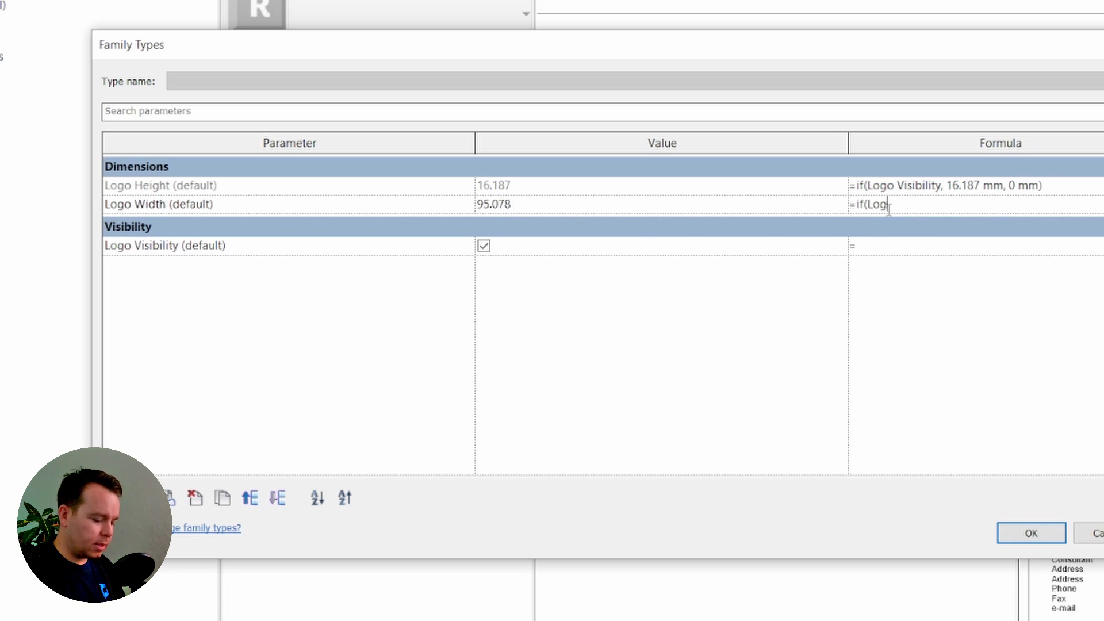
type("o Visibility,95.078")
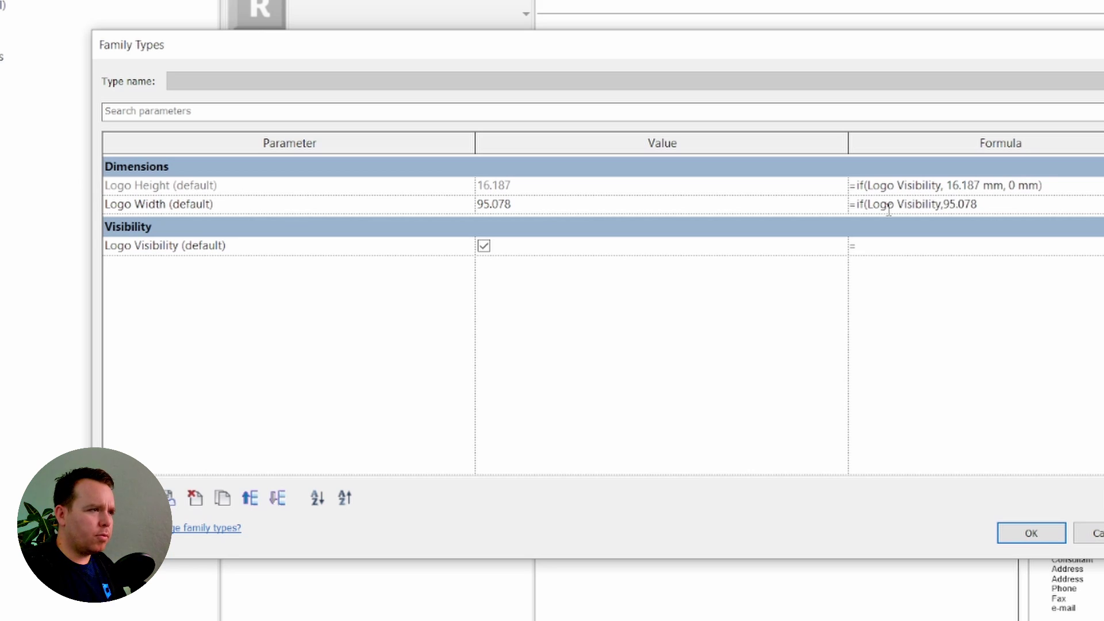
type(",0")
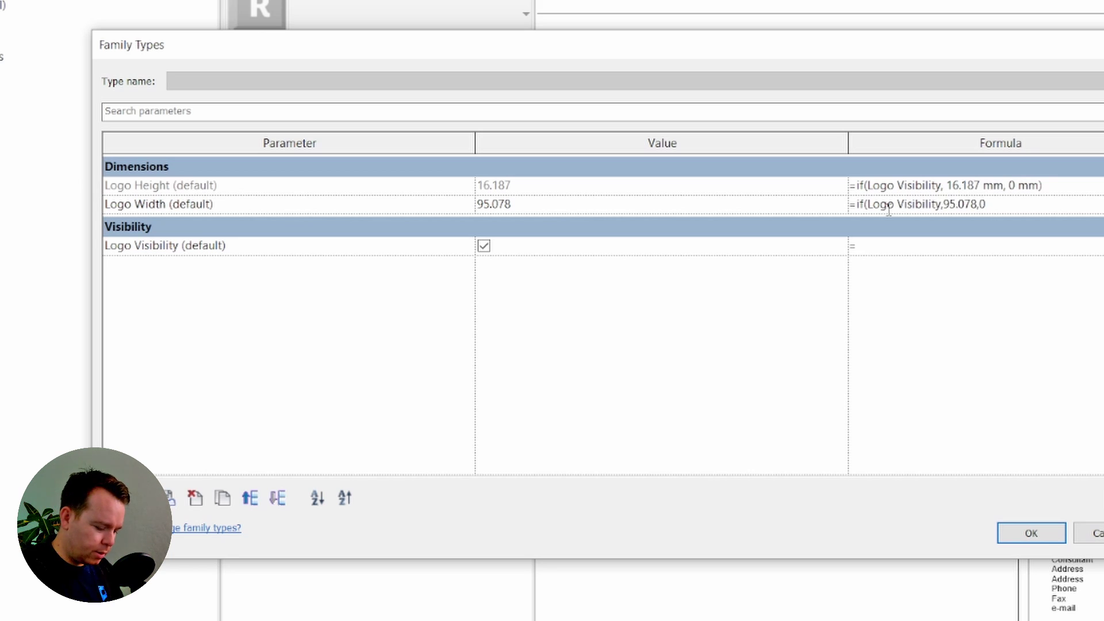
left_click(984, 243)
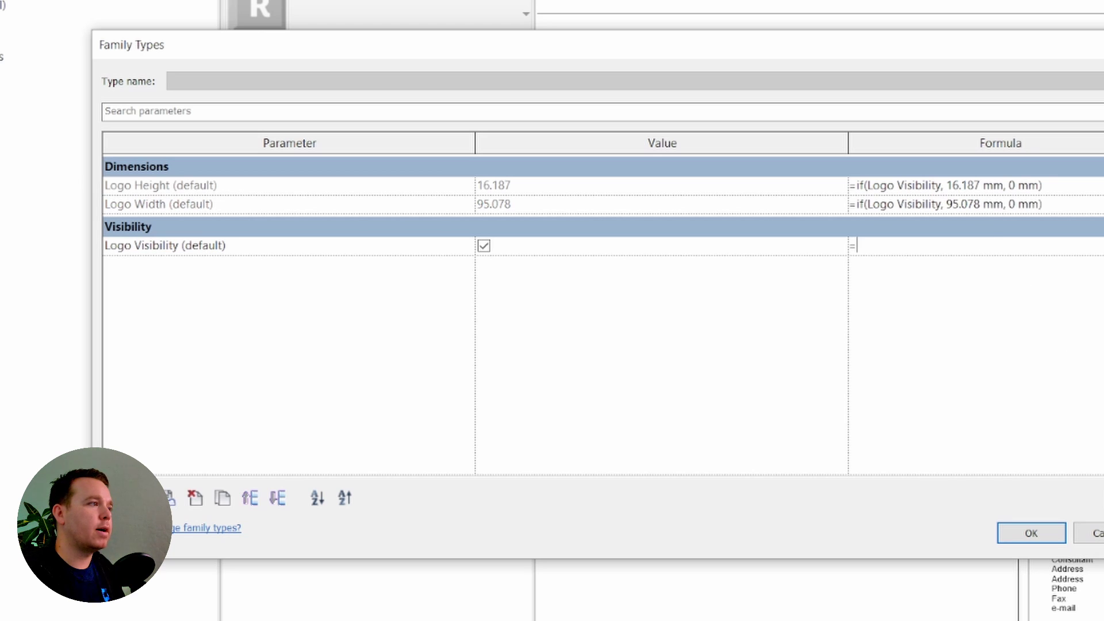
Untick Logo Visibility and apply to hide the logo, then retick and apply to restore it
left_click_drag(1075, 55, 838, 21)
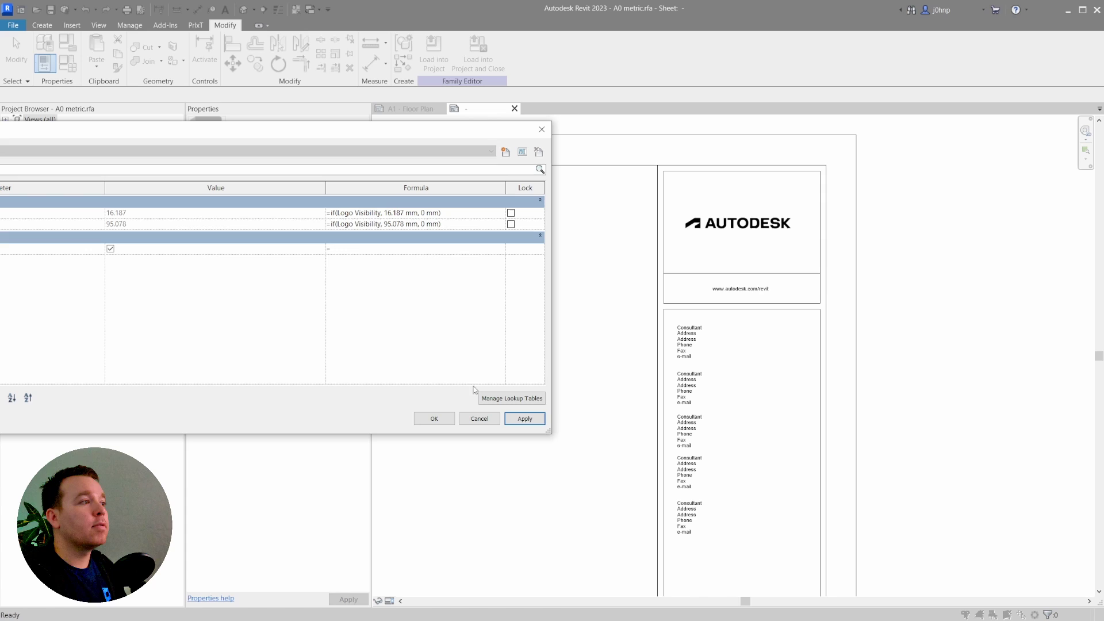
left_click(110, 249)
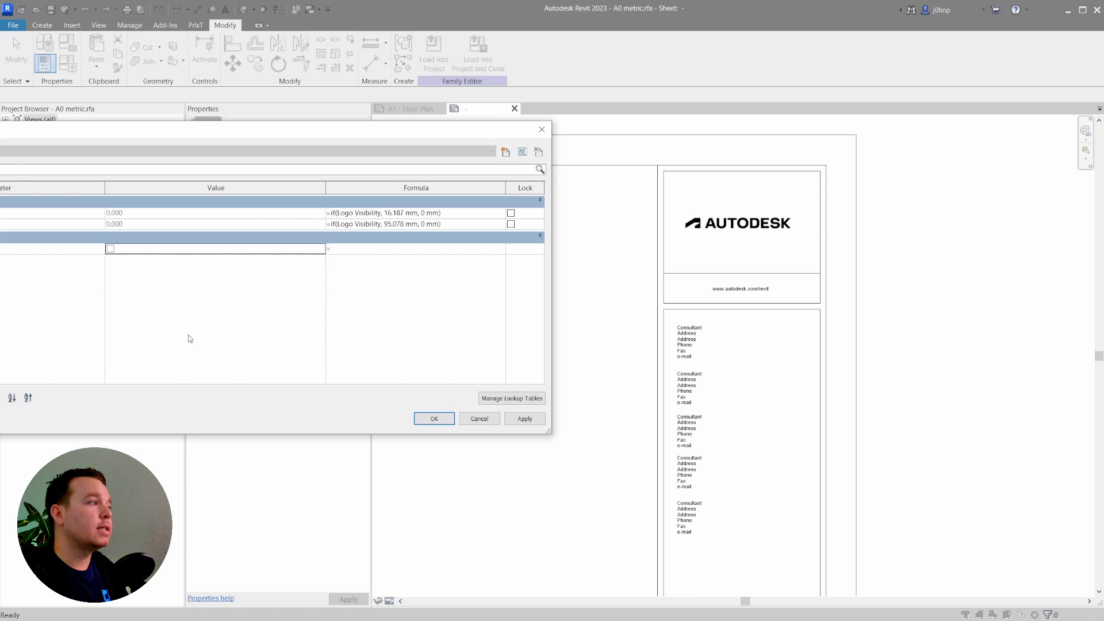
left_click(524, 419)
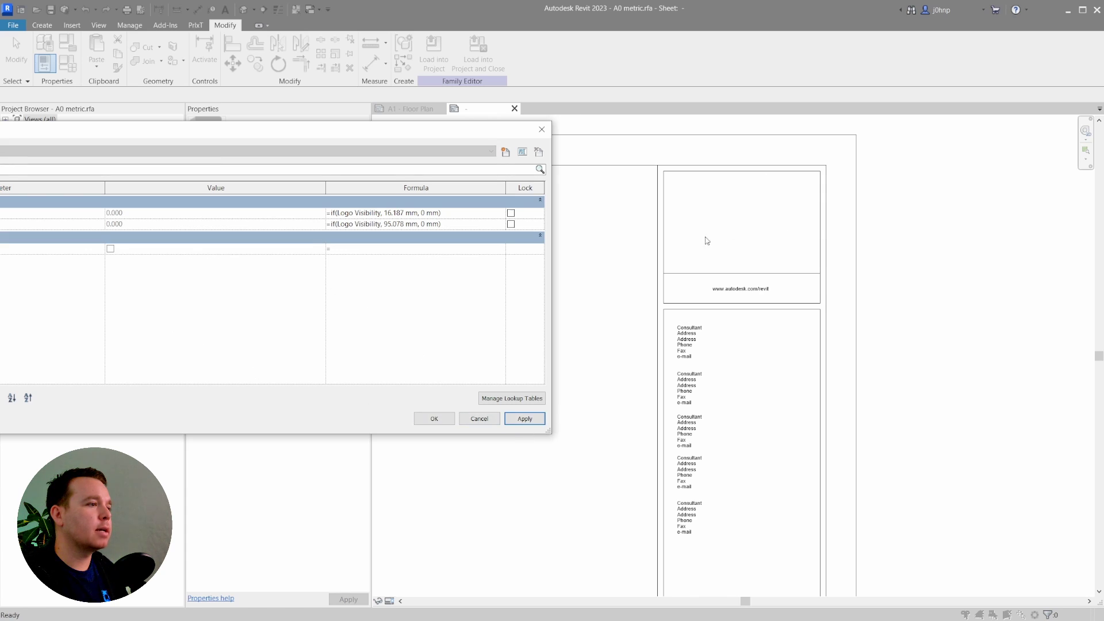
left_click(111, 249)
left_click(526, 419)
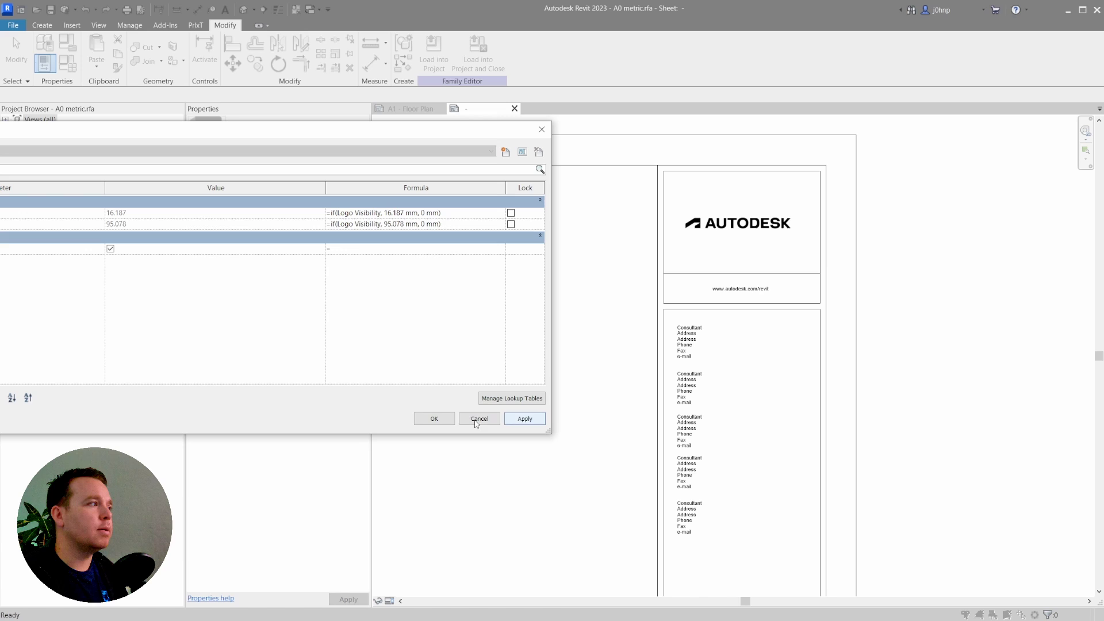
Close Family Types with OK and check the logo image on the sheet
left_click(434, 418)
left_click(742, 223)
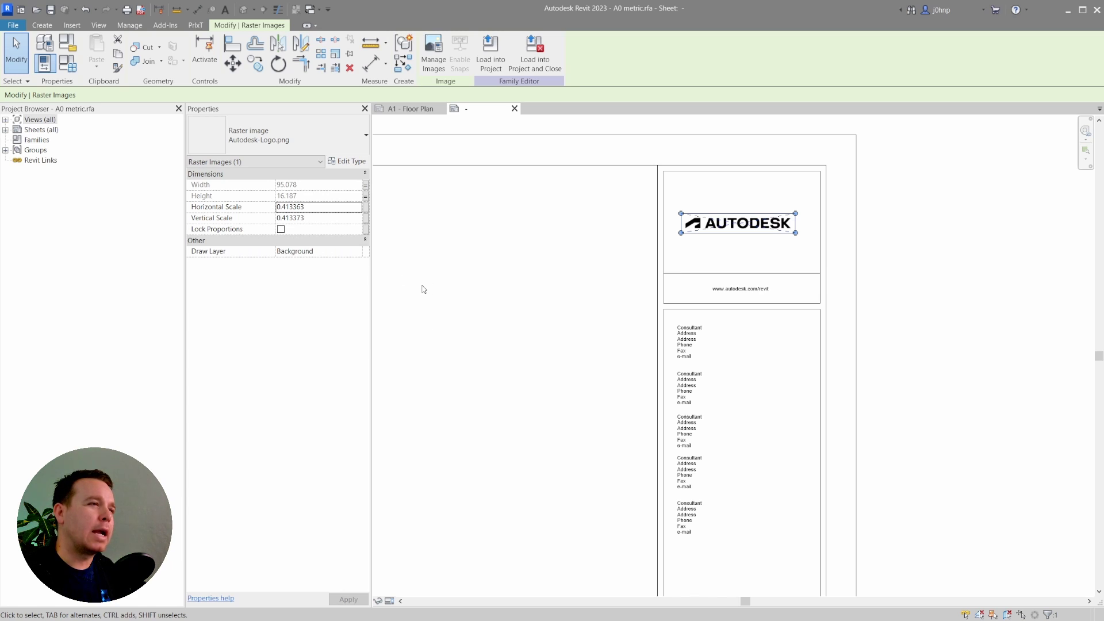
left_click(454, 270)
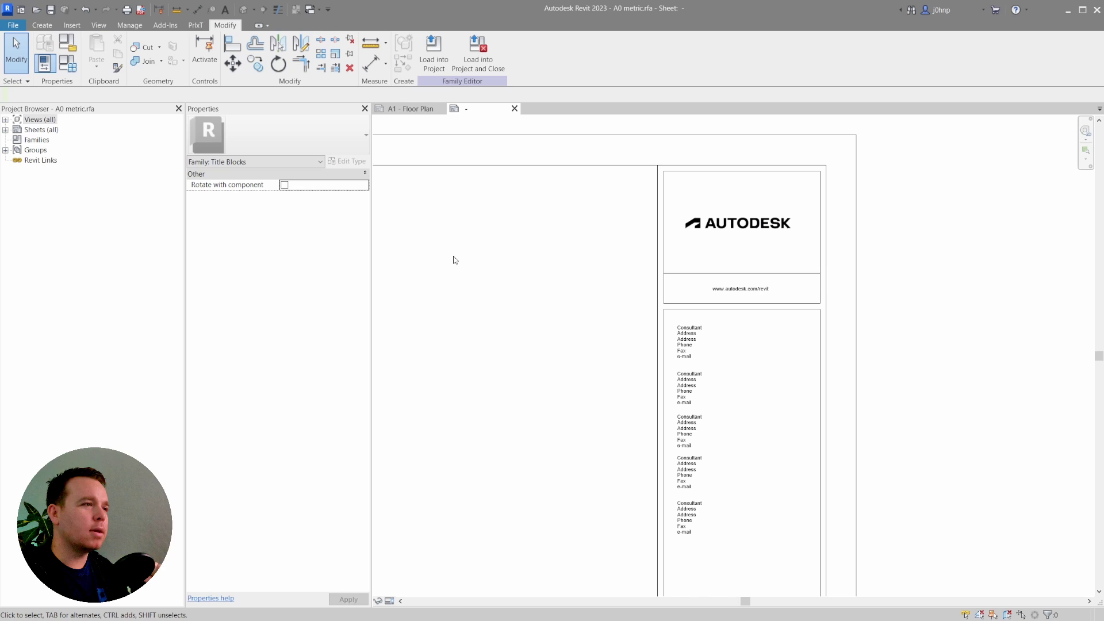
Load the title block into the project, overwriting the existing version
left_click(444, 69)
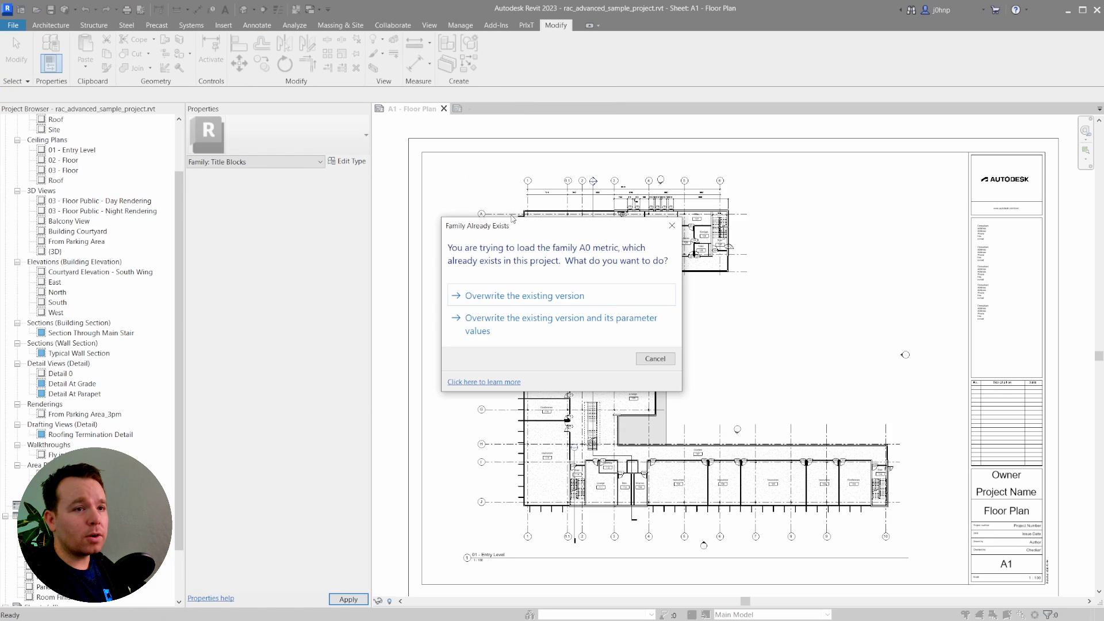
left_click(581, 297)
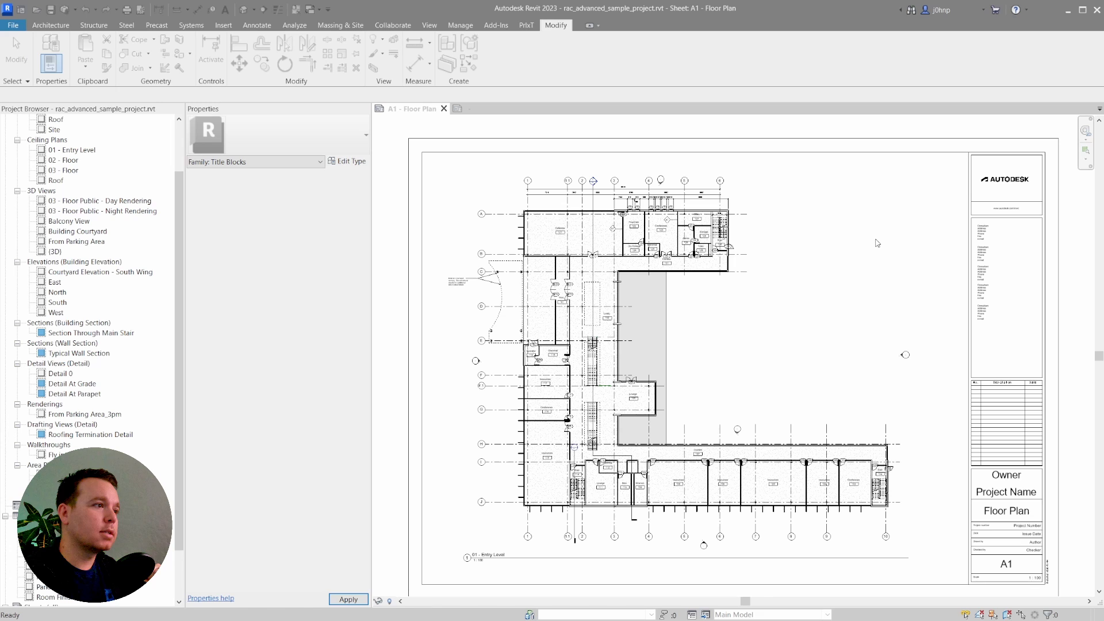
middle_click_drag(1038, 210, 860, 187)
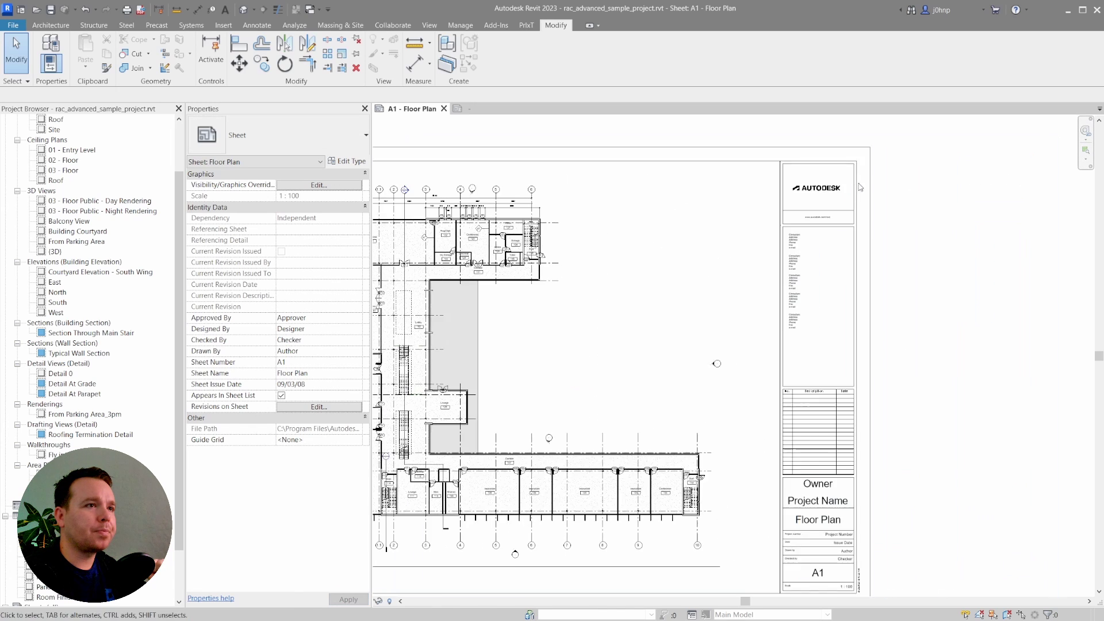
scroll(860, 188, "up", 4)
On sheet A1, untick and retick the title block's Logo Visibility to hide and restore the logo
left_click(860, 188)
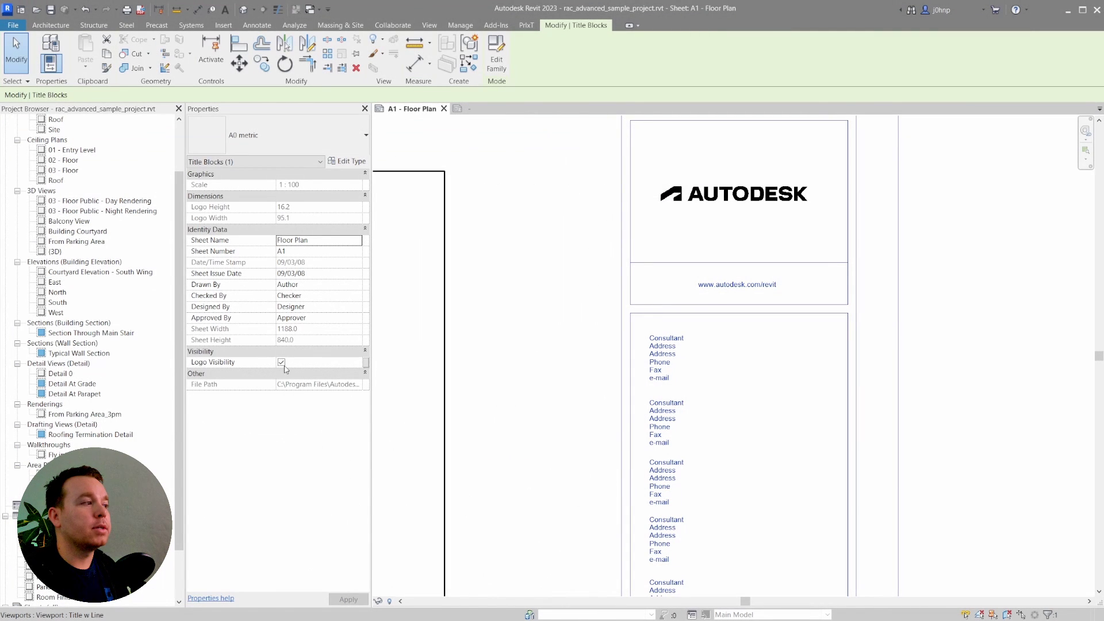
left_click(282, 363)
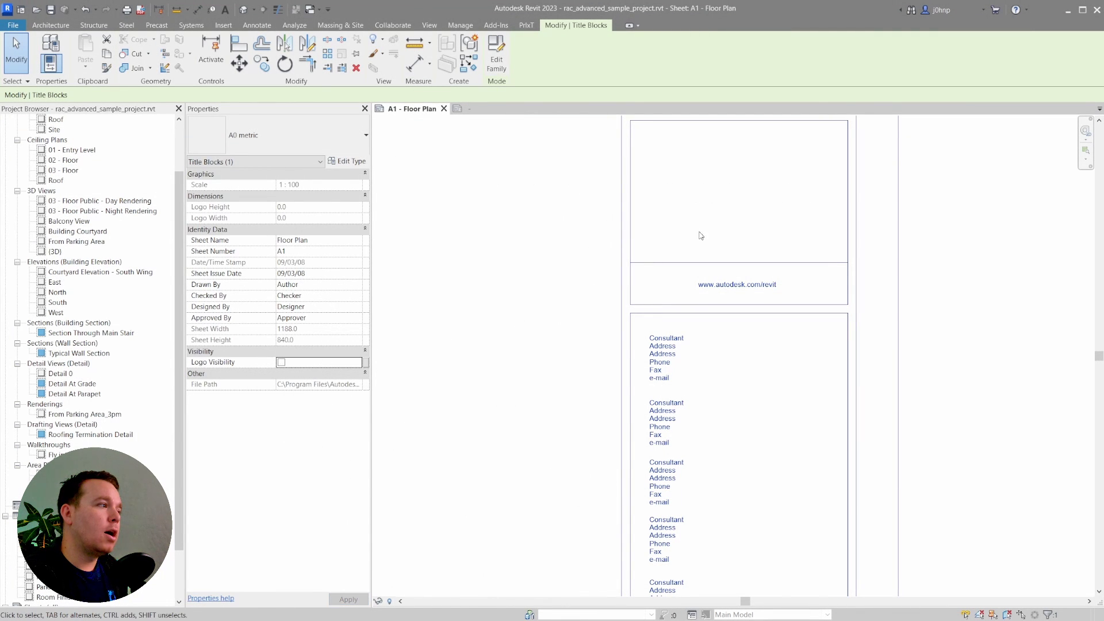
left_click(281, 363)
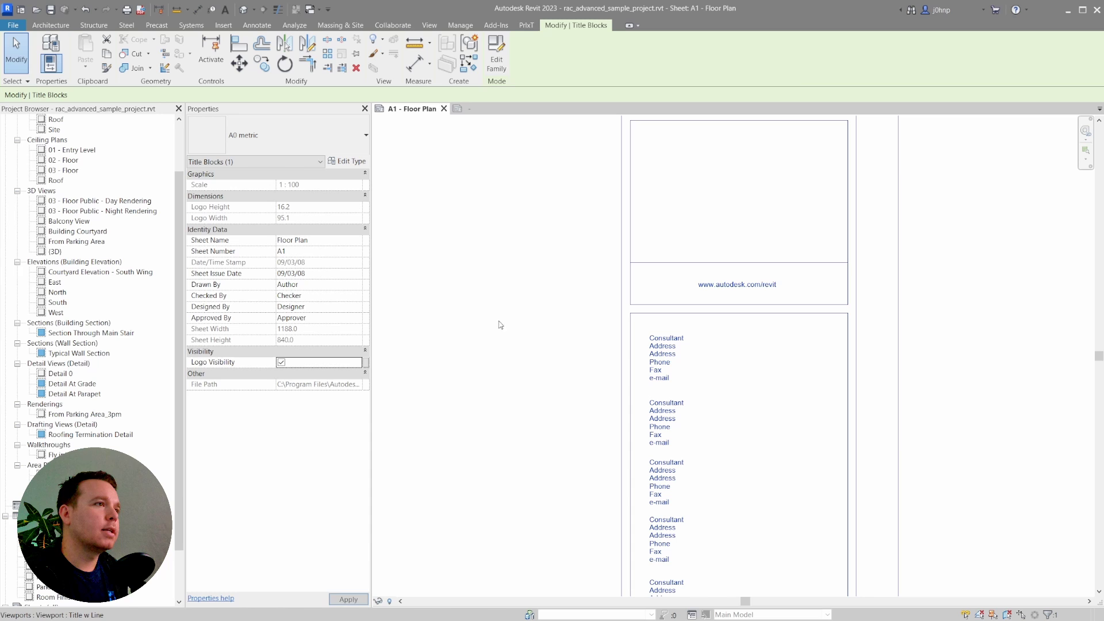
left_click(548, 256)
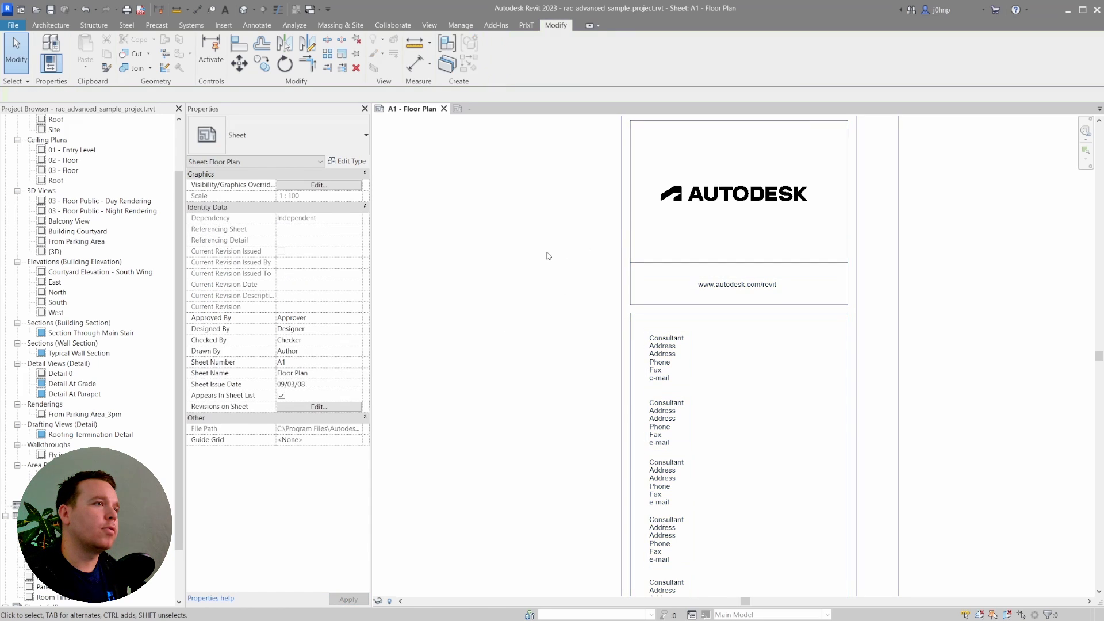